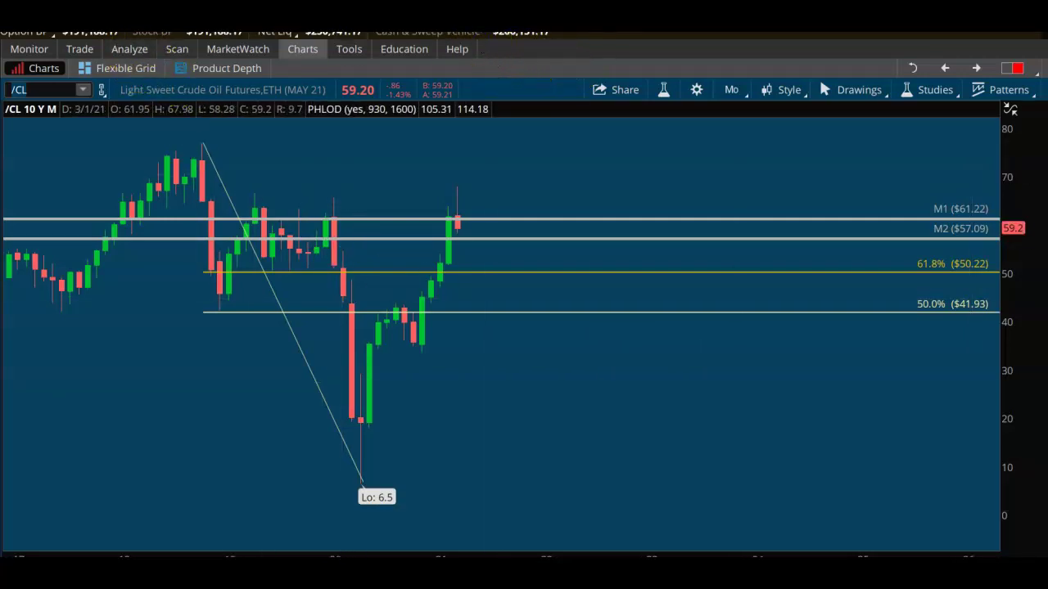
Step: Draw arrows up from the 6.5 low and down at the latest candles, and circle the wick top
mouse_move(372, 487)
mouse_down()
mouse_move(438, 421)
mouse_move(484, 287)
mouse_up()
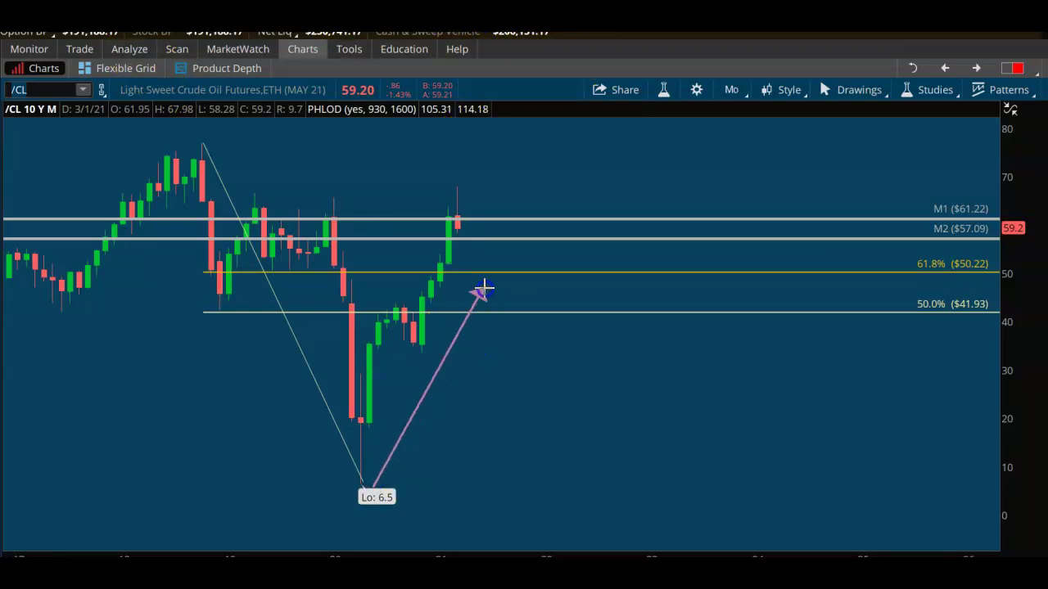
drag(327, 145, 418, 197)
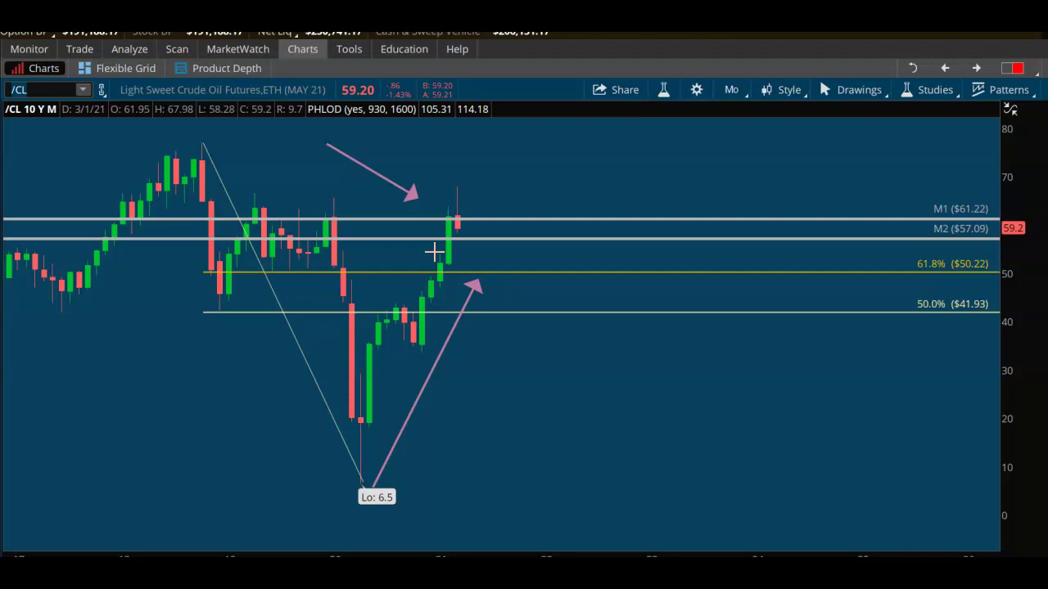
drag(440, 168, 489, 207)
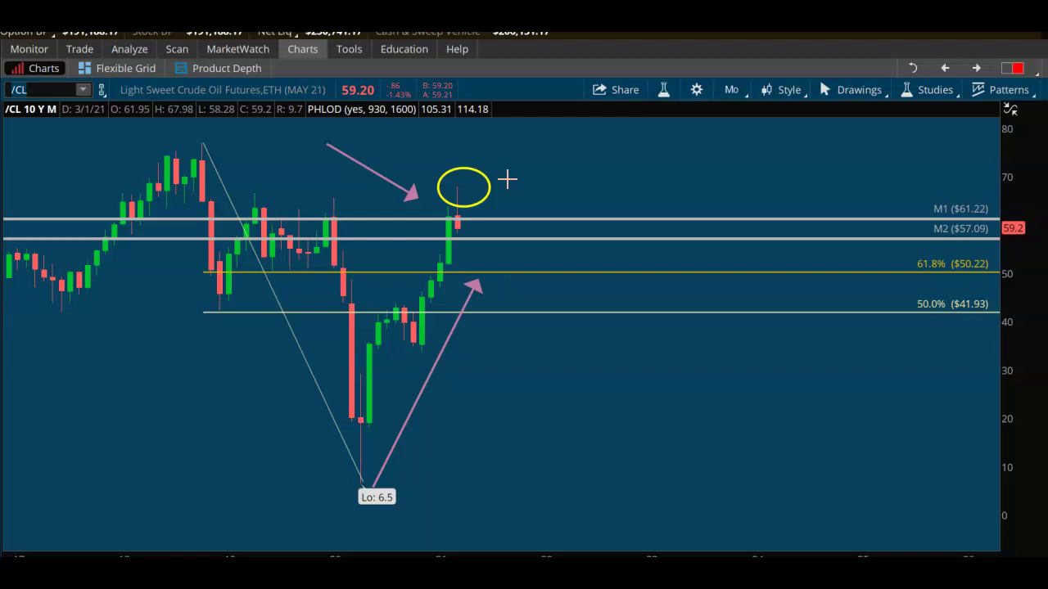
Step: Zoom the 10-year monthly chart in on the recent candles since the 6.5 crash
click(515, 145)
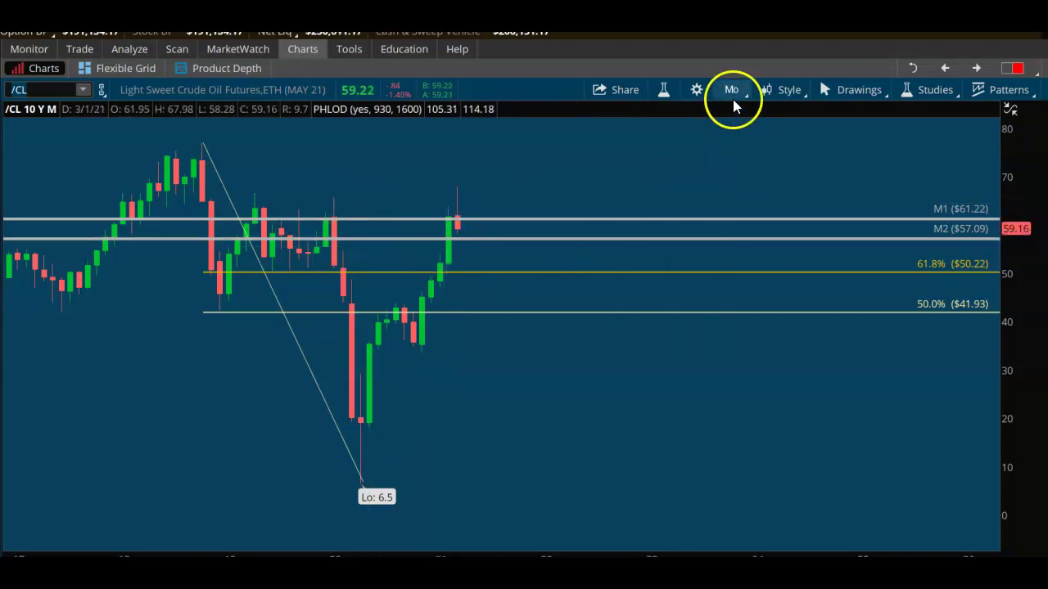
drag(77, 144, 950, 505)
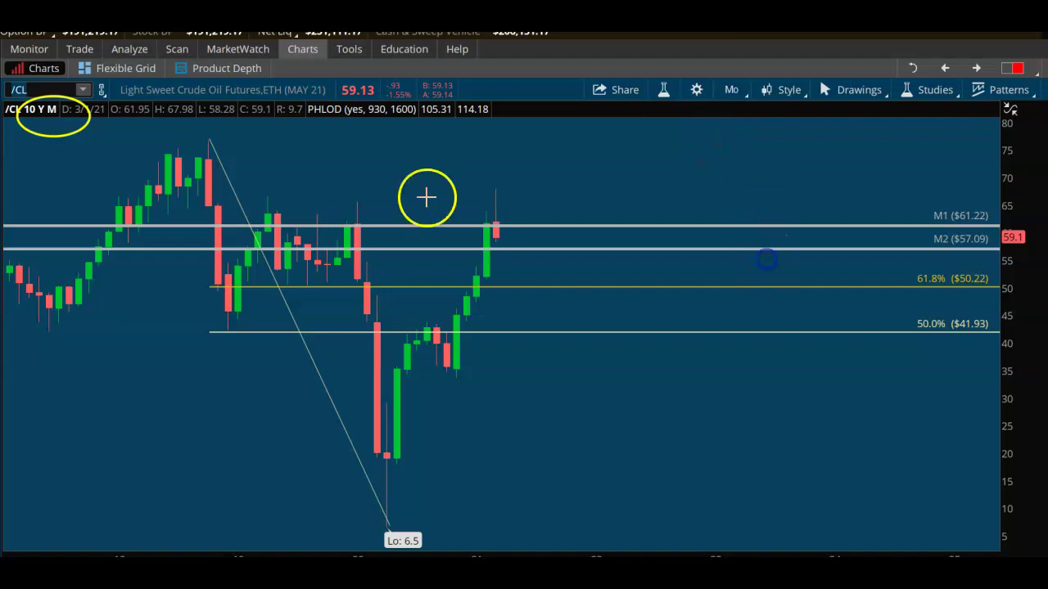
click(733, 89)
Step: Switch to 1 D : 1m, zoom on the later session, and draw arrows along the rally to M1
click(723, 165)
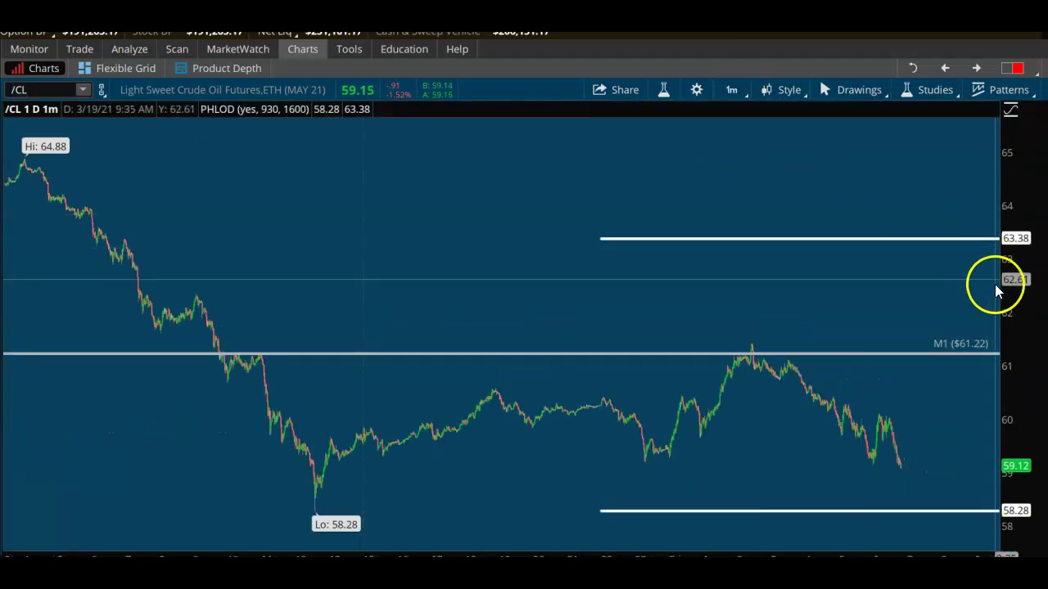
drag(565, 336, 1016, 492)
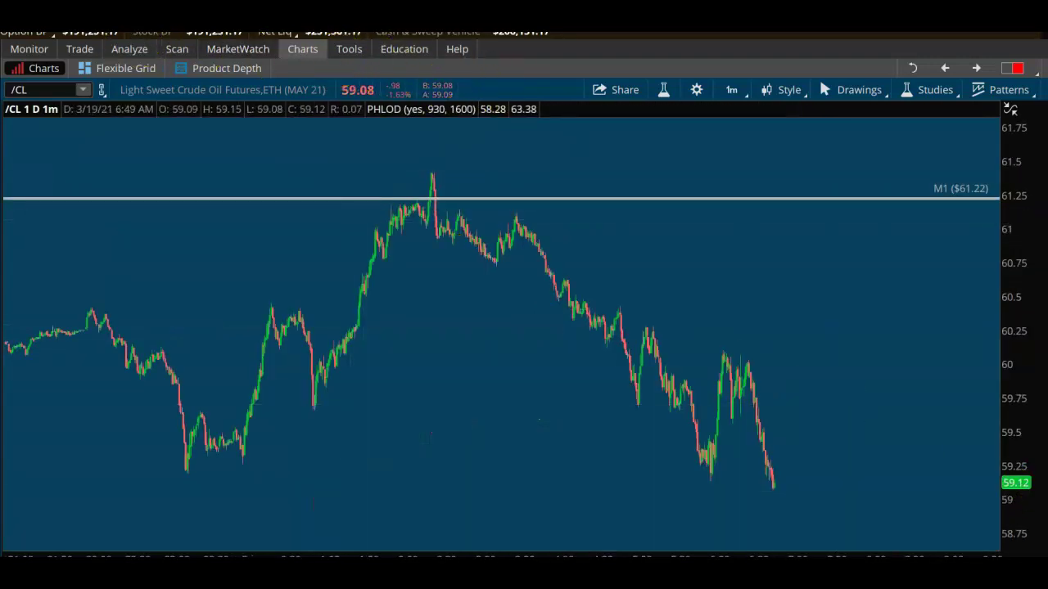
drag(339, 402, 415, 249)
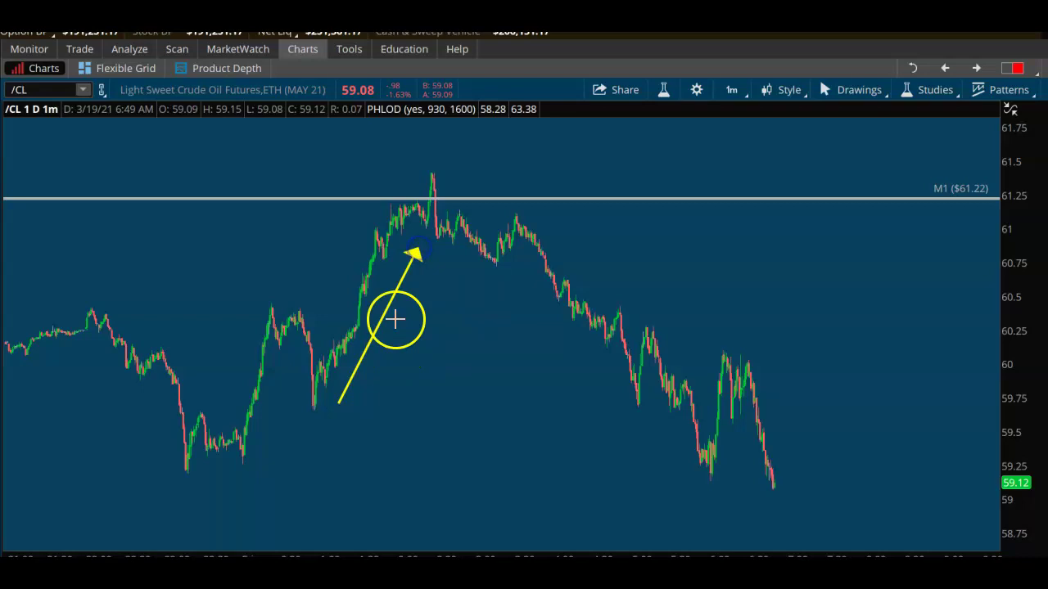
drag(324, 308, 365, 218)
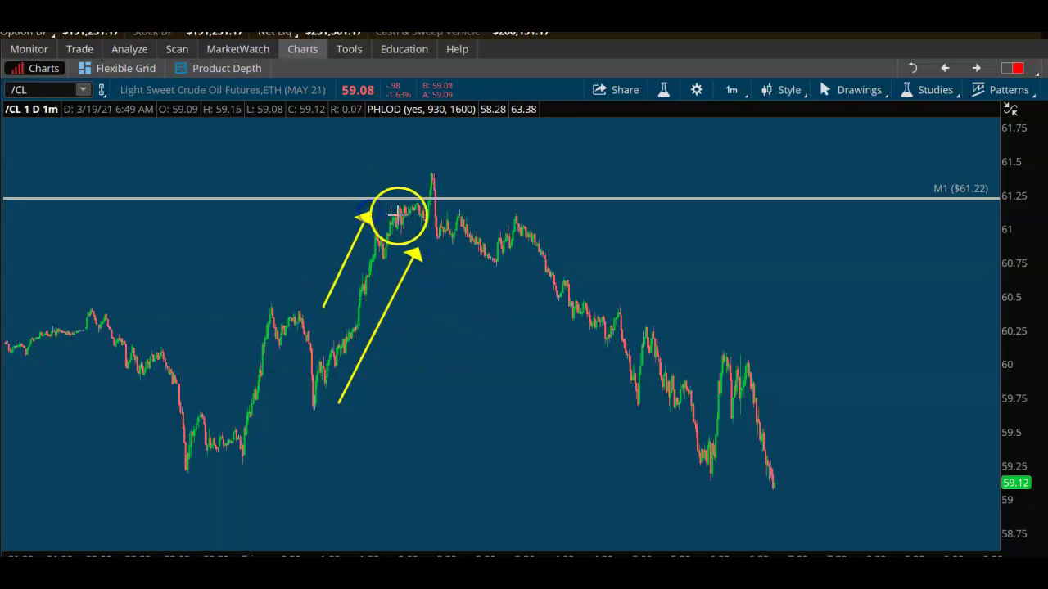
drag(884, 133, 882, 357)
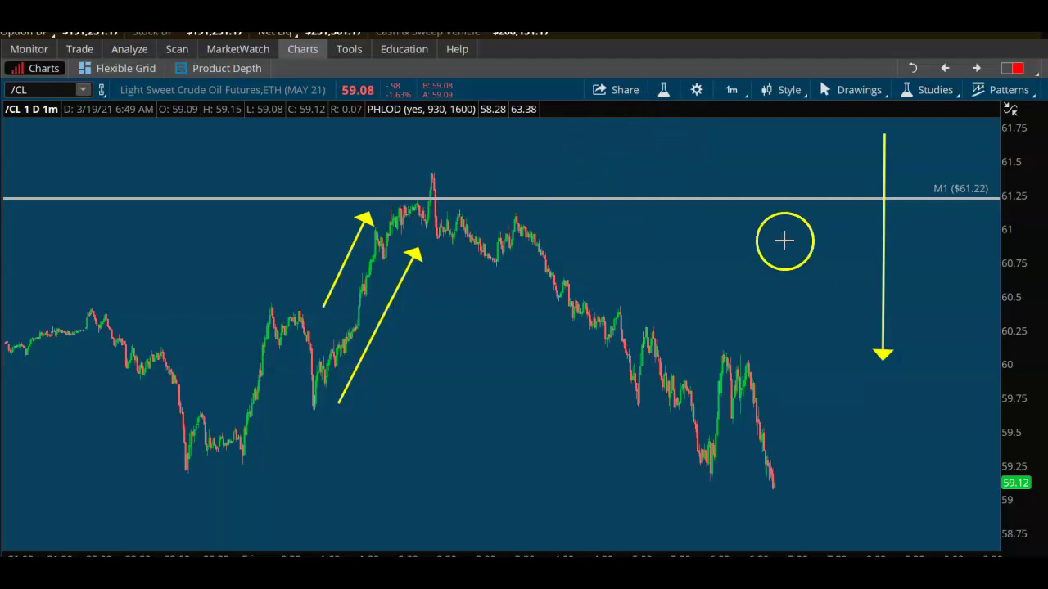
Step: Switch to the 10 Y : M chart and zoom twice into the latest monthly candles
click(733, 92)
click(723, 352)
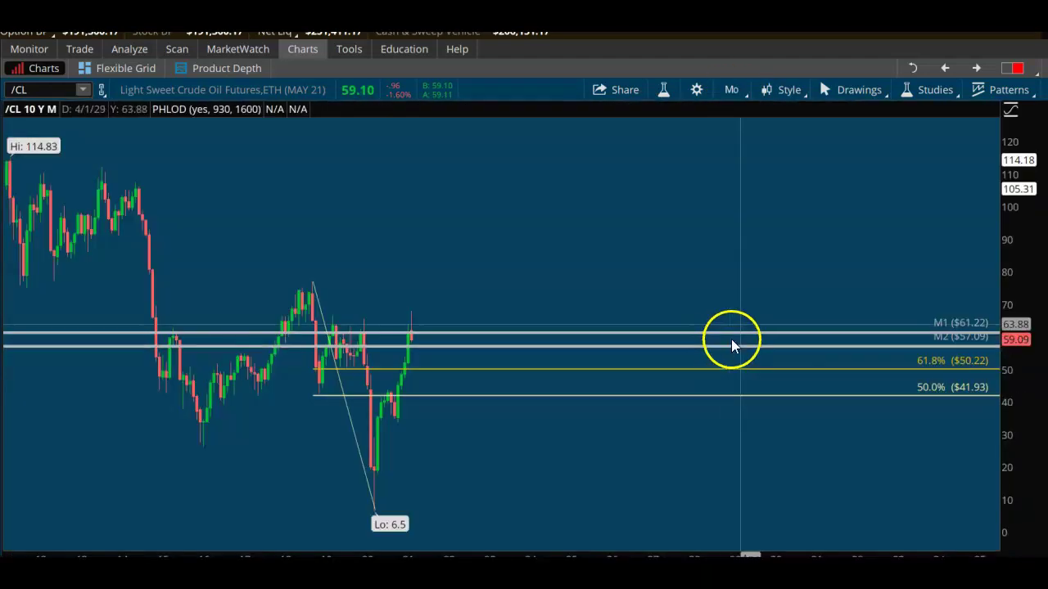
mouse_move(201, 257)
mouse_down()
mouse_move(505, 428)
mouse_move(565, 437)
mouse_up()
mouse_move(157, 147)
mouse_down()
mouse_move(530, 300)
mouse_move(641, 363)
mouse_up()
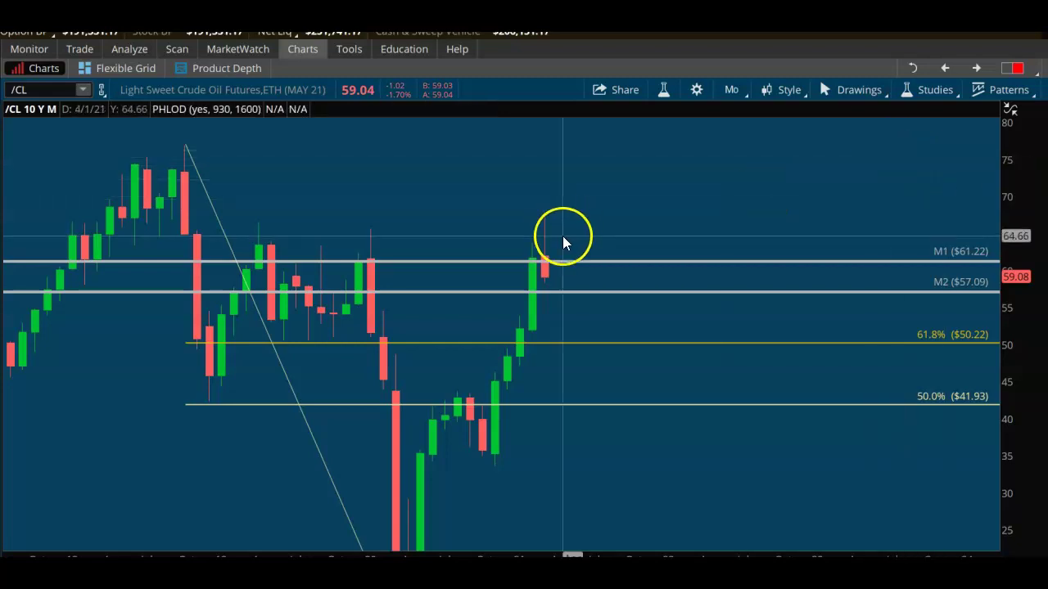
Step: Go through 180 D : 4h to 1 Y : 1D, zoom the daily candles, and arrow the 67.98 high
click(731, 90)
click(726, 285)
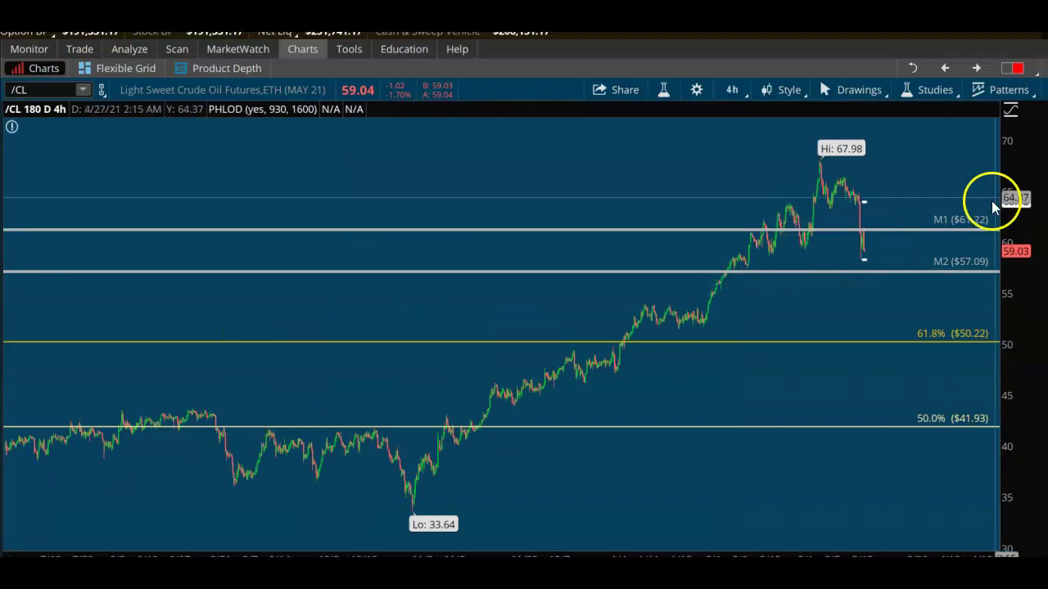
click(728, 89)
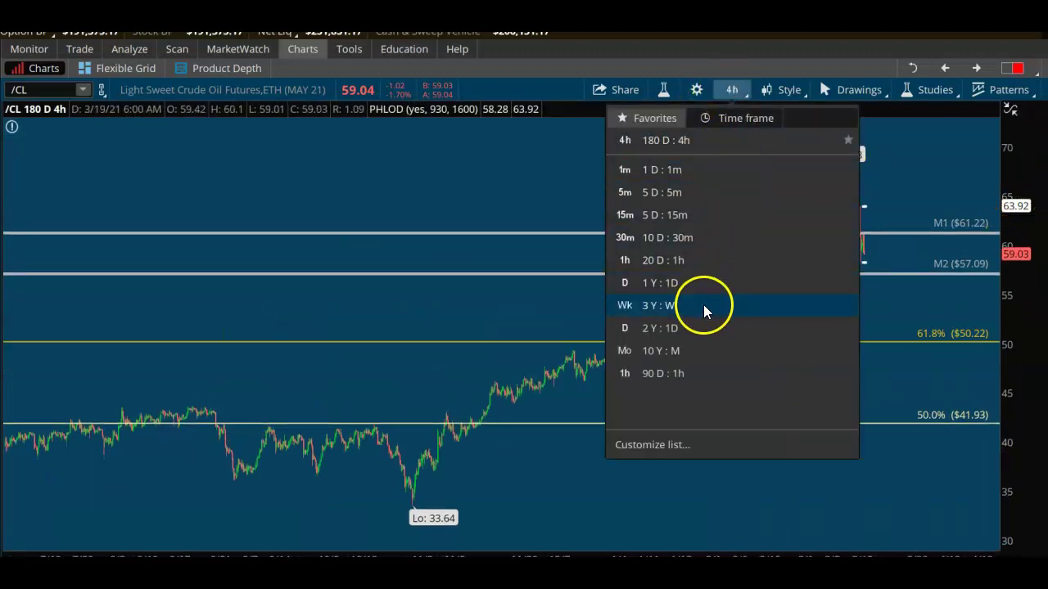
click(699, 288)
drag(312, 149, 575, 384)
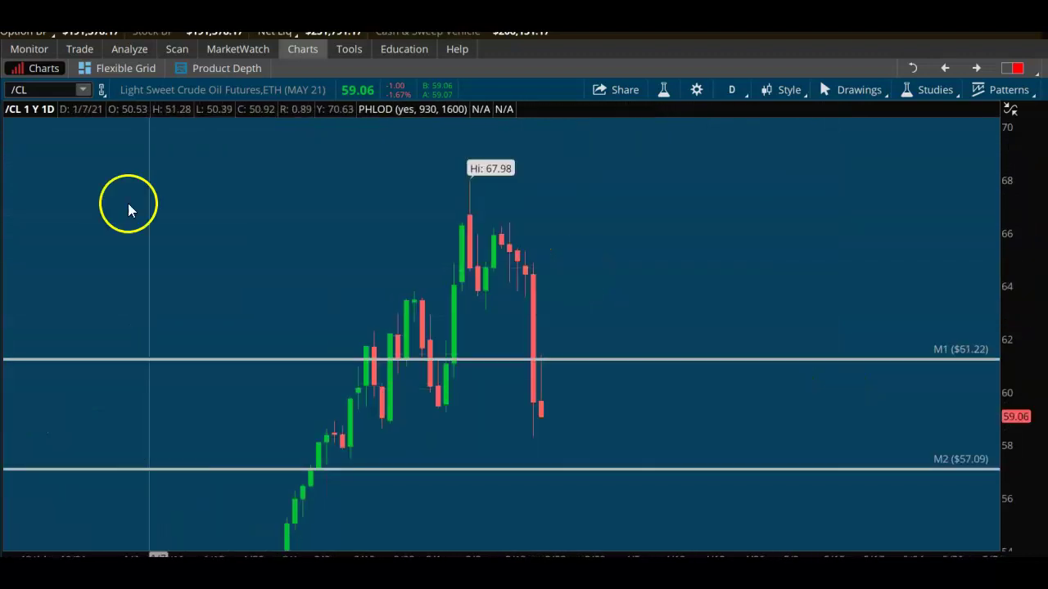
drag(238, 135, 426, 185)
click(465, 189)
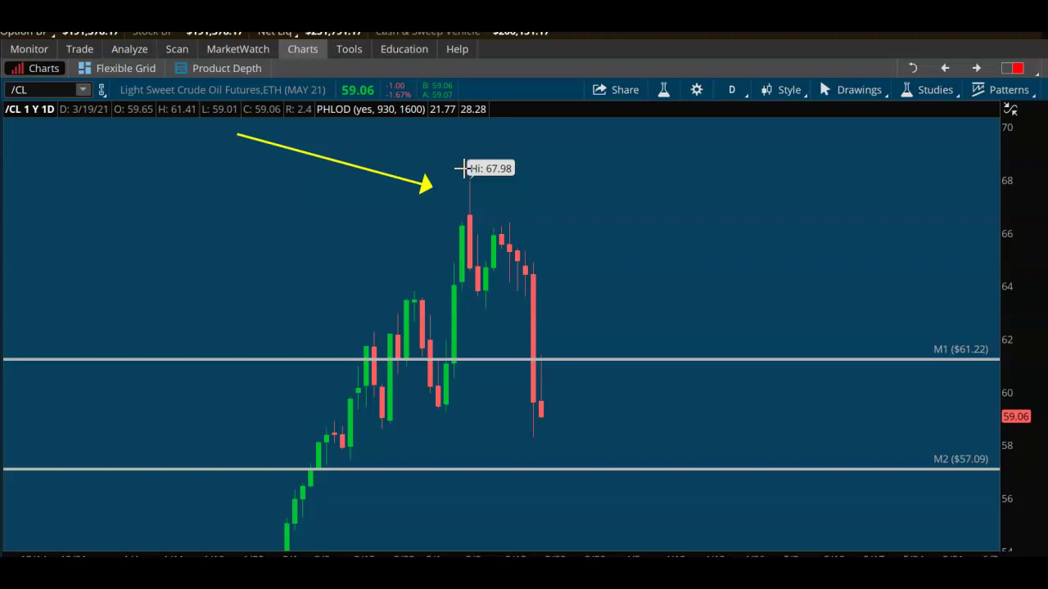
Step: Handwrite 'EIA' and circle it to the right of the Hi: 67.98 label
click(539, 294)
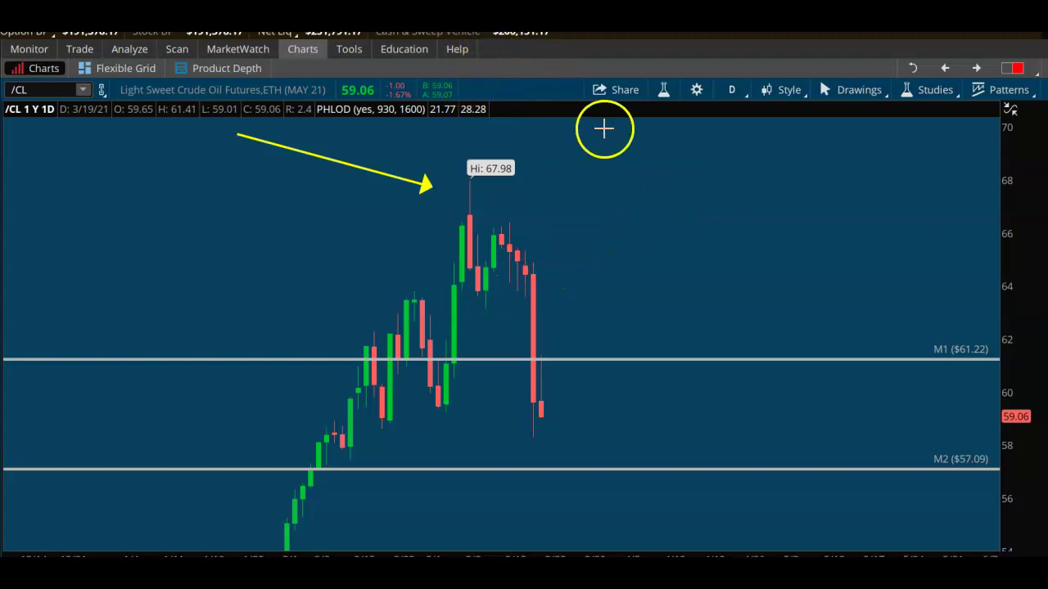
mouse_move(676, 151)
mouse_down()
mouse_move(617, 185)
mouse_move(667, 192)
mouse_move(660, 175)
mouse_move(693, 188)
mouse_move(723, 167)
mouse_move(762, 218)
mouse_up()
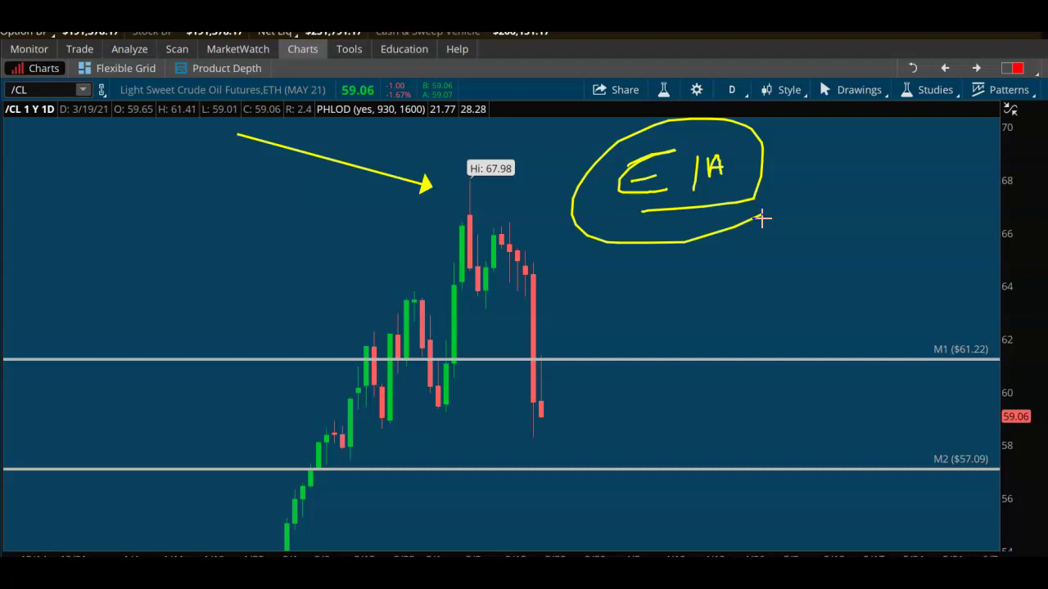
Step: Pen an arrow at the rally, a circled 1 beside EIA, a short line, and an underlined 10
mouse_move(199, 192)
mouse_down()
mouse_move(368, 270)
mouse_move(365, 288)
mouse_up()
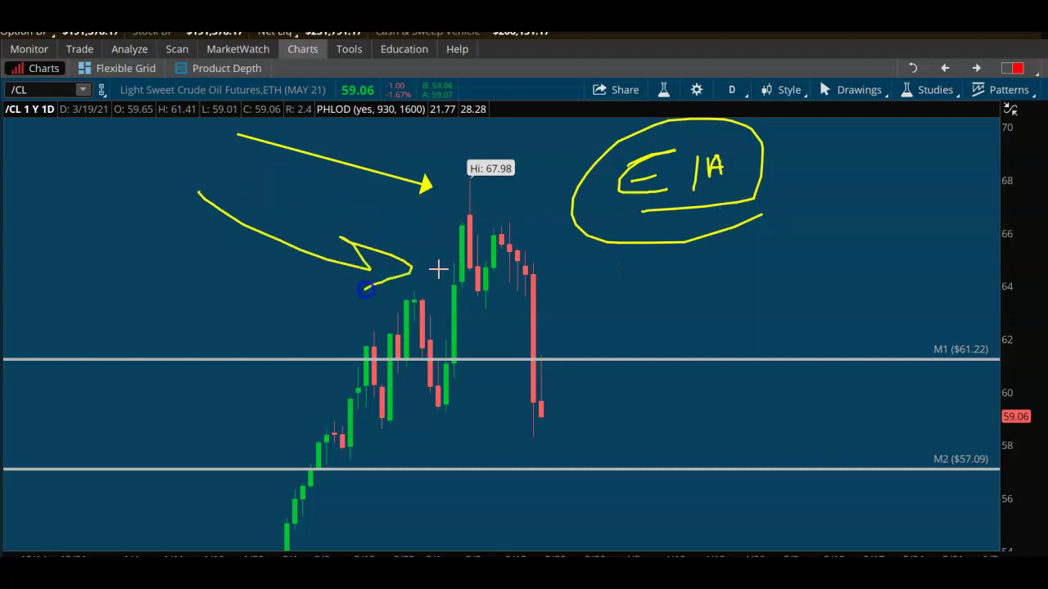
drag(845, 238, 848, 272)
mouse_move(835, 219)
mouse_down()
mouse_move(808, 239)
mouse_move(866, 221)
mouse_up()
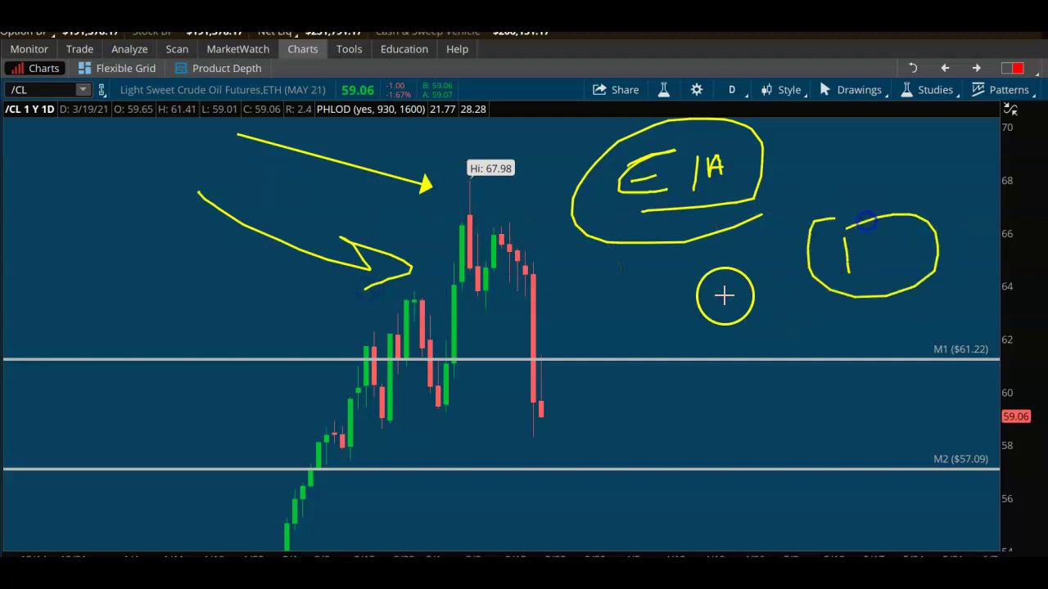
drag(532, 542, 580, 543)
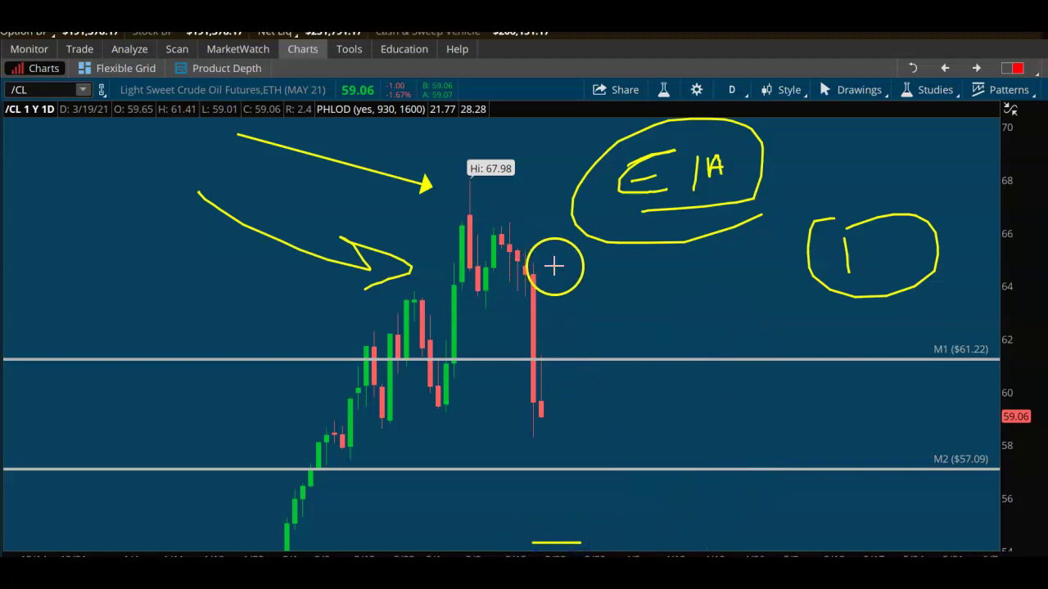
mouse_move(47, 266)
mouse_down()
mouse_move(45, 213)
mouse_move(85, 250)
mouse_move(80, 213)
mouse_up()
drag(39, 280, 150, 266)
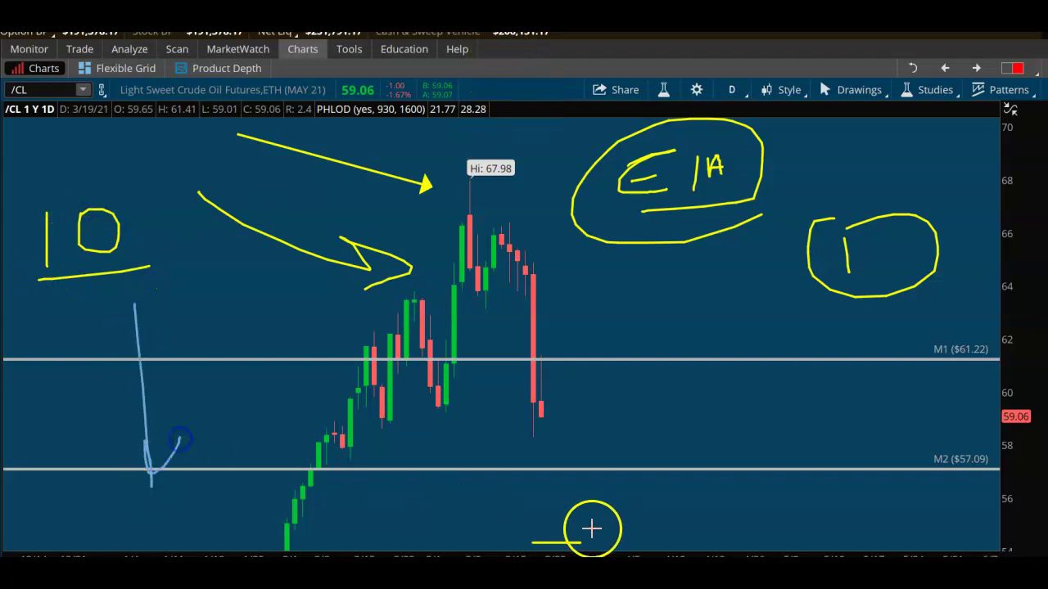
Step: Circle the header price, then clear all freehand notes and bring up the symbol-link colours
mouse_move(393, 83)
mouse_down()
mouse_move(471, 123)
mouse_move(391, 82)
mouse_up()
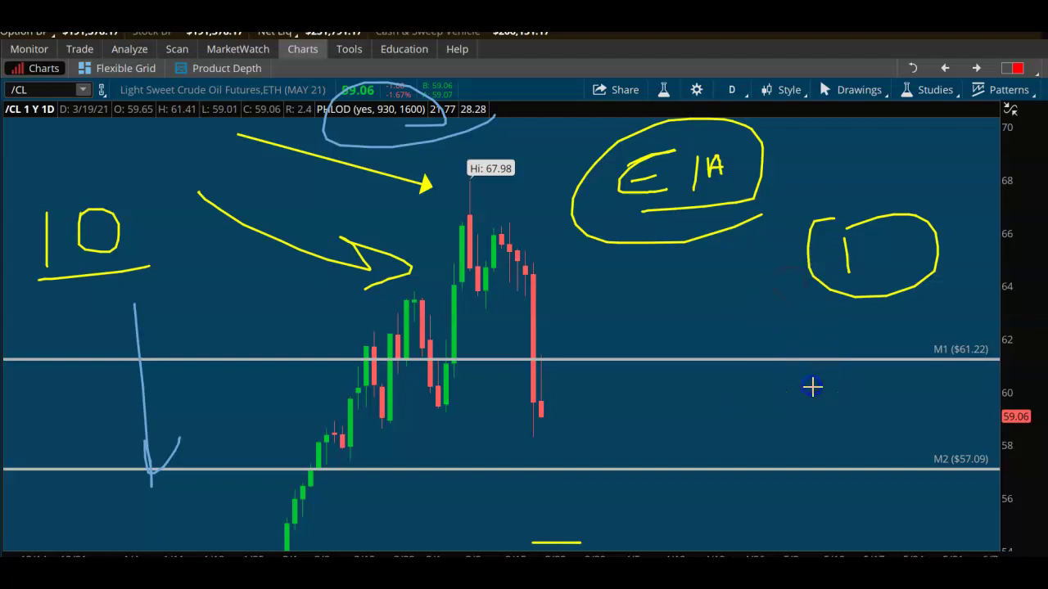
key(Escape)
click(97, 90)
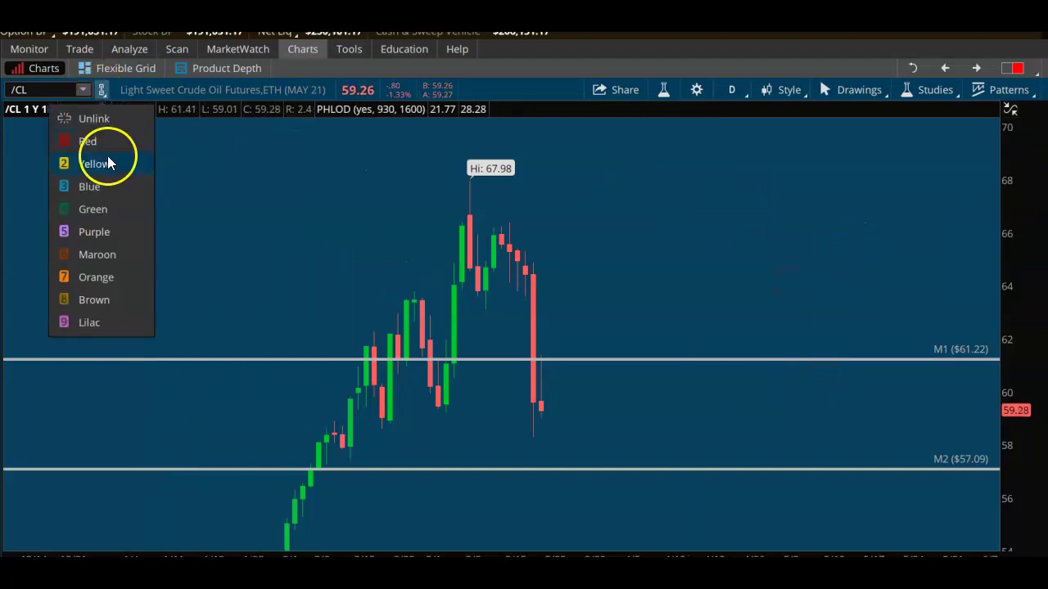
Step: Link the chart to the red group, open Active Trader, and circle the header and +10 quantity
click(107, 149)
click(1011, 109)
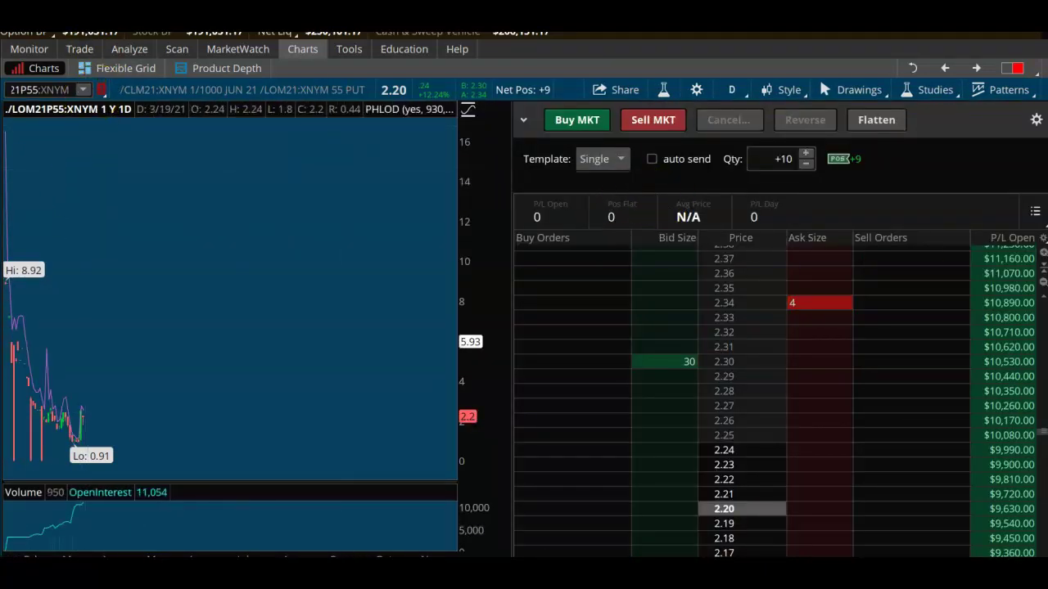
drag(298, 85, 213, 129)
drag(316, 122, 336, 110)
mouse_move(859, 129)
mouse_down()
mouse_move(695, 140)
mouse_move(921, 147)
mouse_up()
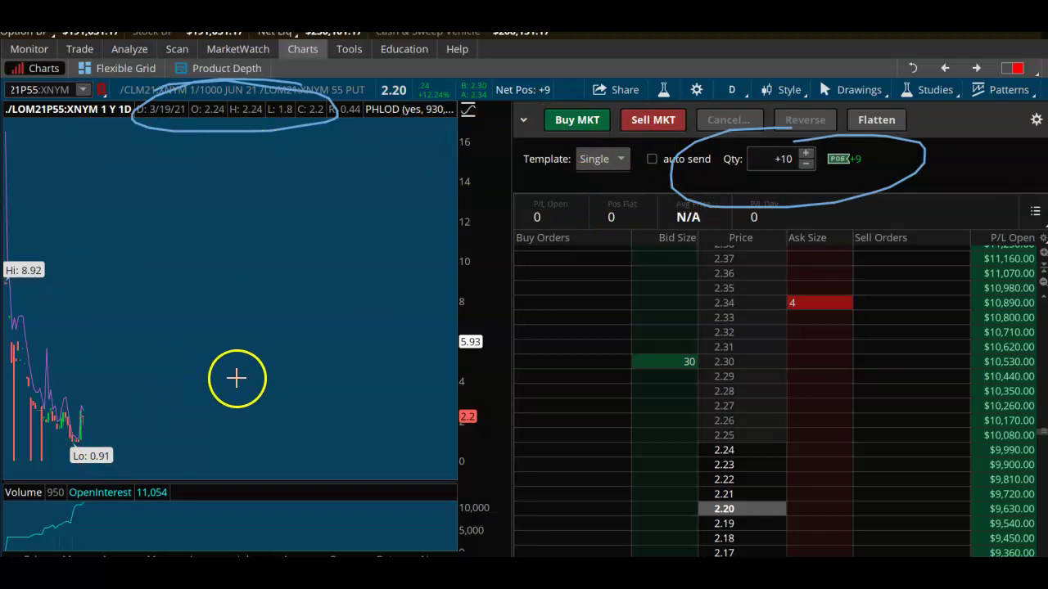
Step: Circle the option chart's lows, add arrows, write and underline CORE, and sketch an N path
mouse_move(86, 382)
mouse_down()
mouse_move(82, 443)
mouse_move(117, 382)
mouse_up()
mouse_move(178, 372)
mouse_down()
mouse_move(196, 329)
mouse_move(231, 344)
mouse_up()
mouse_move(201, 168)
mouse_down()
mouse_move(166, 221)
mouse_move(194, 223)
mouse_up()
drag(227, 190, 233, 211)
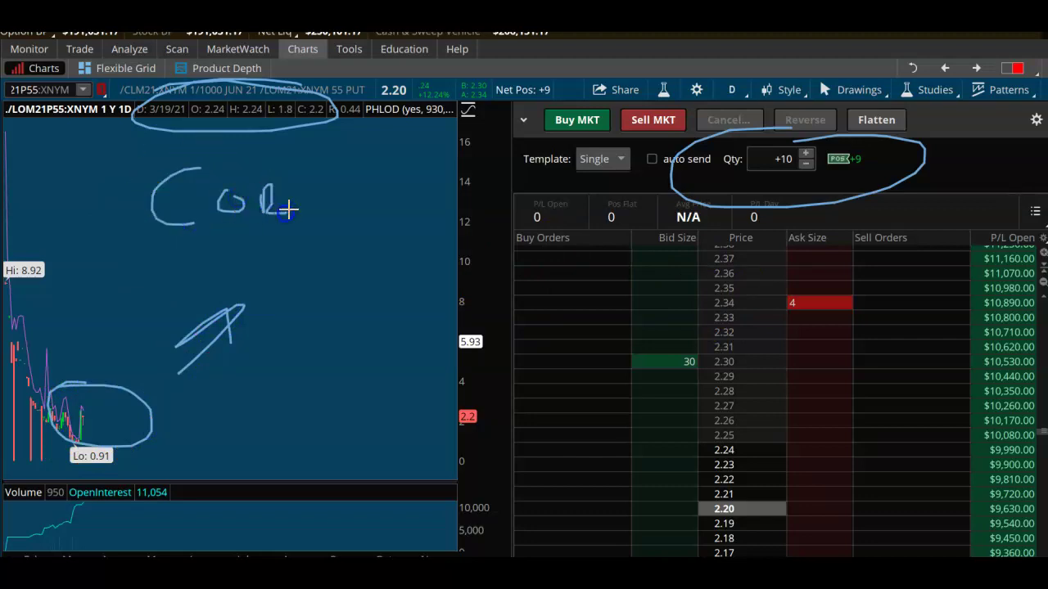
drag(309, 212, 331, 195)
drag(97, 260, 301, 233)
mouse_move(374, 185)
mouse_down()
mouse_move(328, 151)
mouse_move(330, 189)
mouse_up()
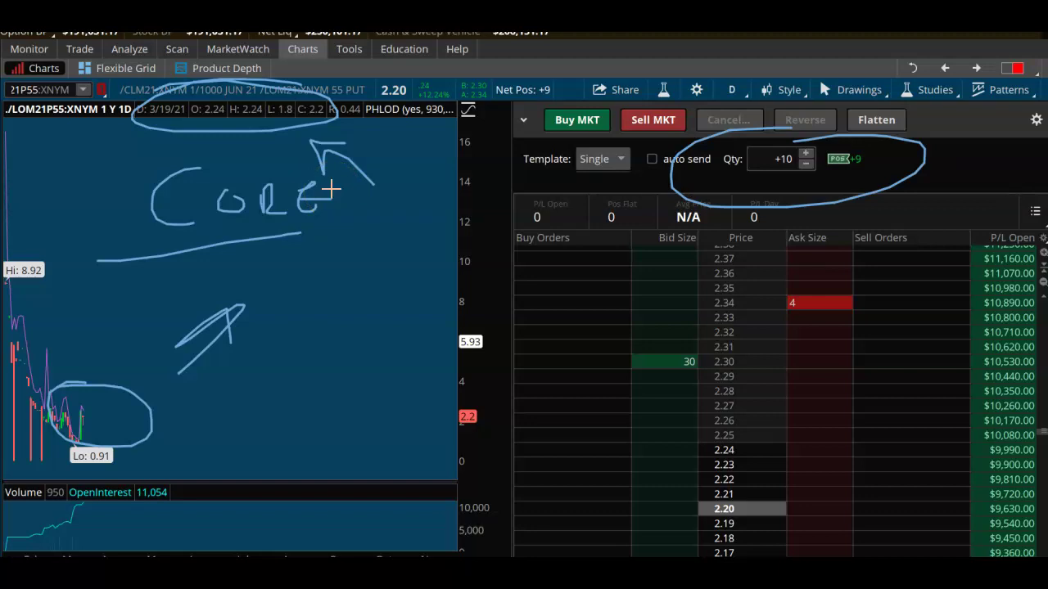
mouse_move(286, 421)
mouse_down()
mouse_move(308, 356)
mouse_move(349, 366)
mouse_move(389, 319)
mouse_up()
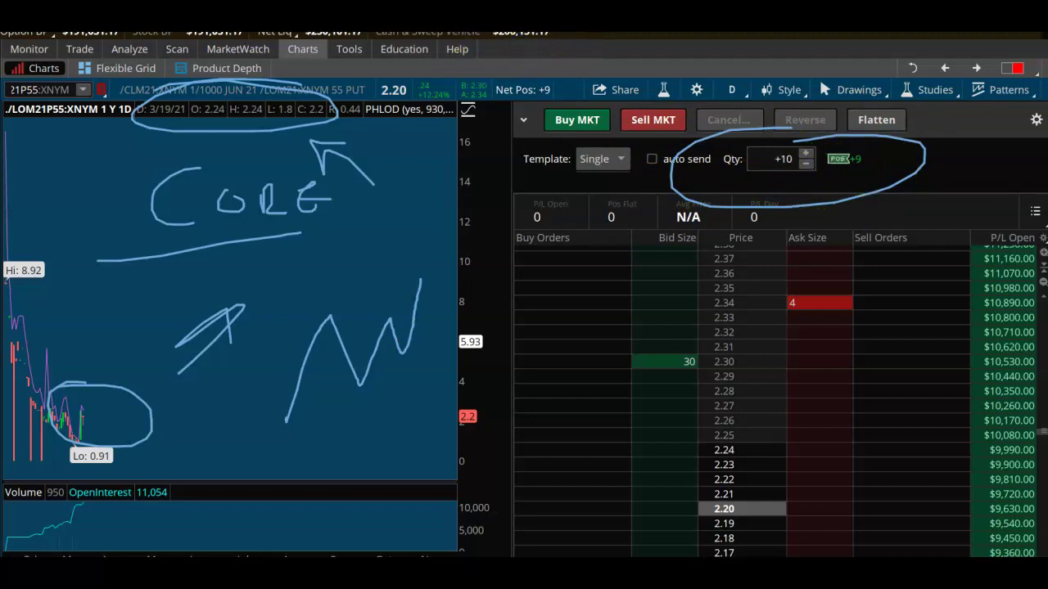
Step: Write a circled 10 over the ladder's bid side with an arrow pointing up to it
mouse_move(598, 283)
mouse_down()
mouse_move(595, 332)
mouse_move(644, 308)
mouse_up()
drag(544, 312, 665, 244)
drag(571, 456, 607, 373)
Step: Handwrite two underlined dollar amounts beside the ladder prices near the 2.21 and 2.22 rows
click(621, 356)
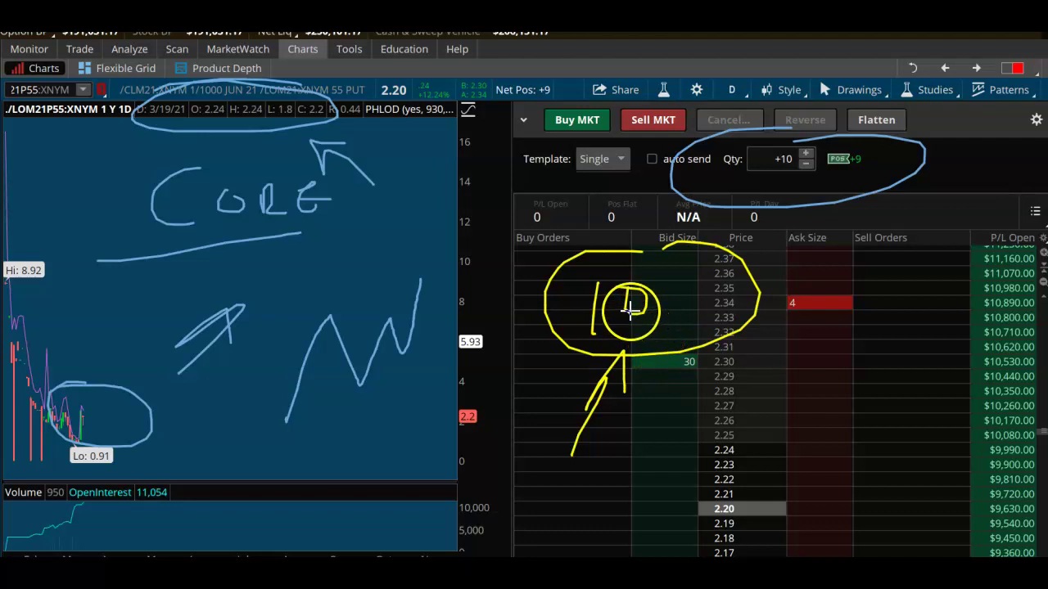
drag(791, 369, 793, 386)
drag(891, 369, 905, 369)
drag(809, 427, 909, 415)
mouse_move(676, 471)
mouse_down()
mouse_move(678, 486)
mouse_move(652, 494)
mouse_up()
drag(670, 465, 673, 503)
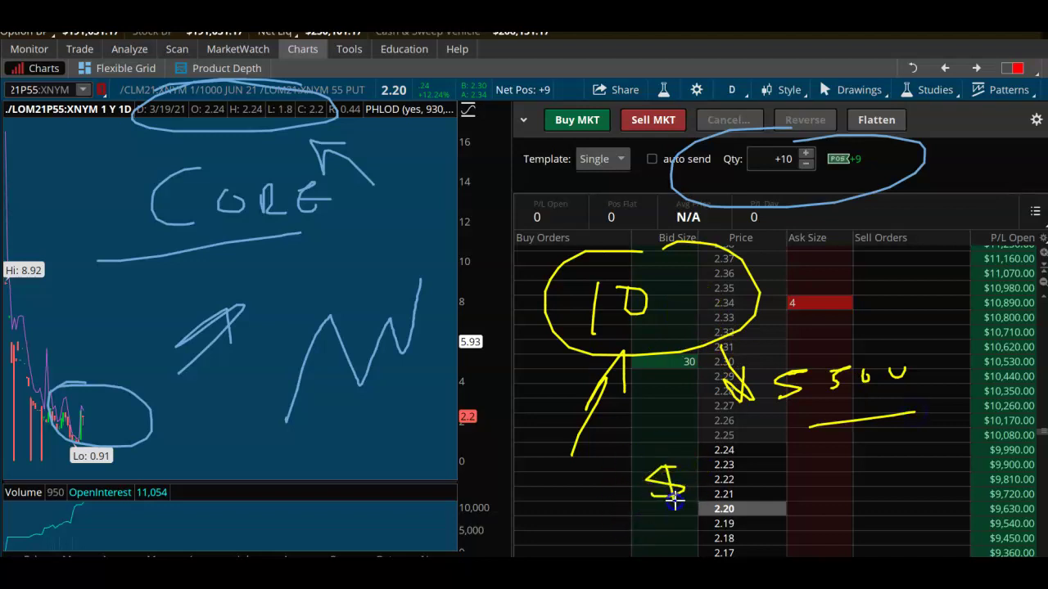
mouse_move(728, 465)
mouse_down()
mouse_move(715, 489)
mouse_move(774, 465)
mouse_up()
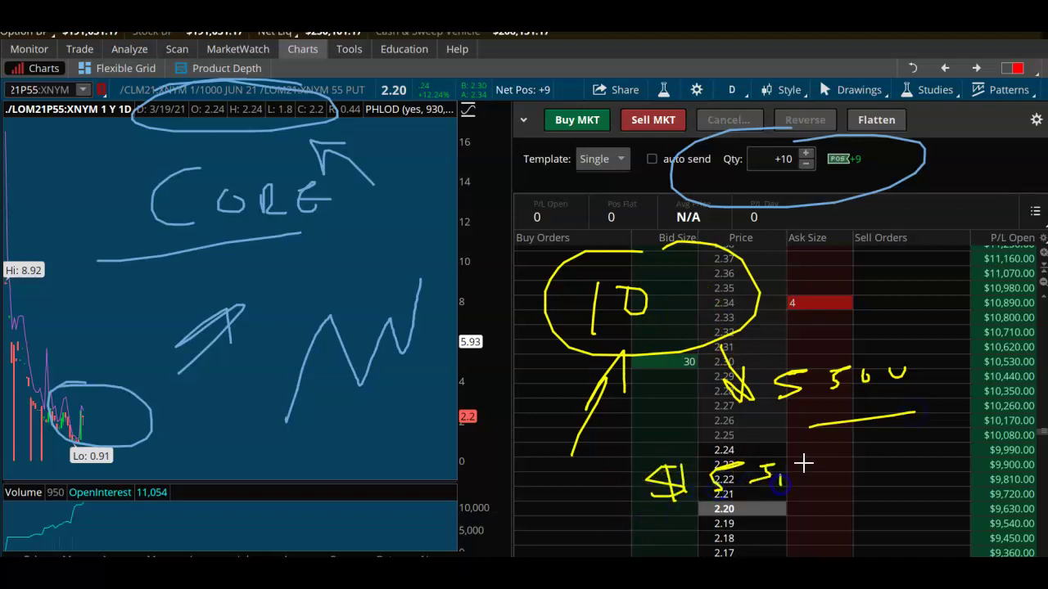
drag(719, 497, 941, 488)
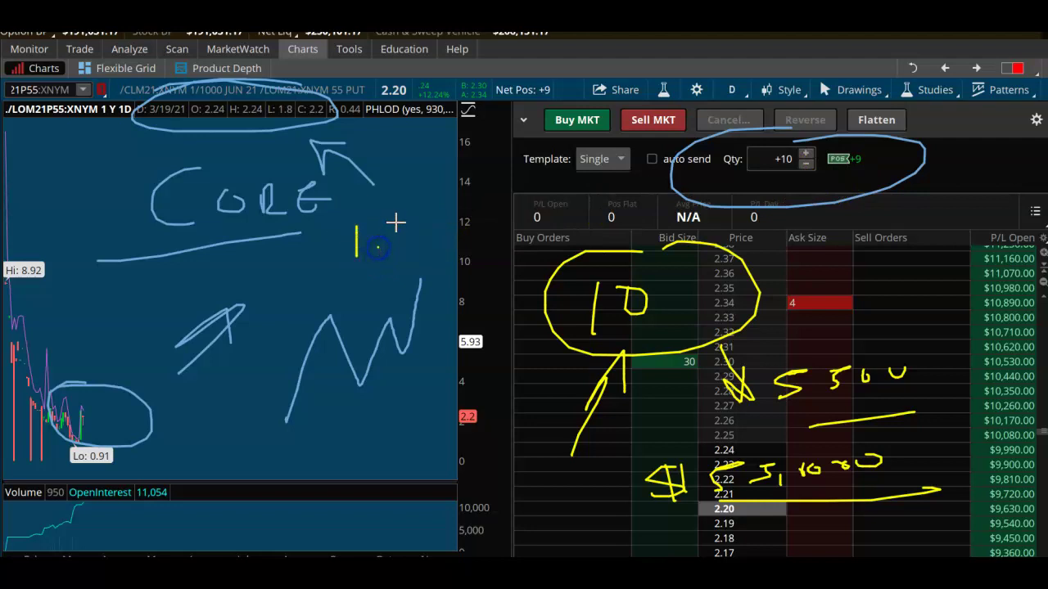
Step: Write a 1.30 price note on the chart, underlined and circled
drag(434, 219, 457, 236)
drag(342, 271, 514, 239)
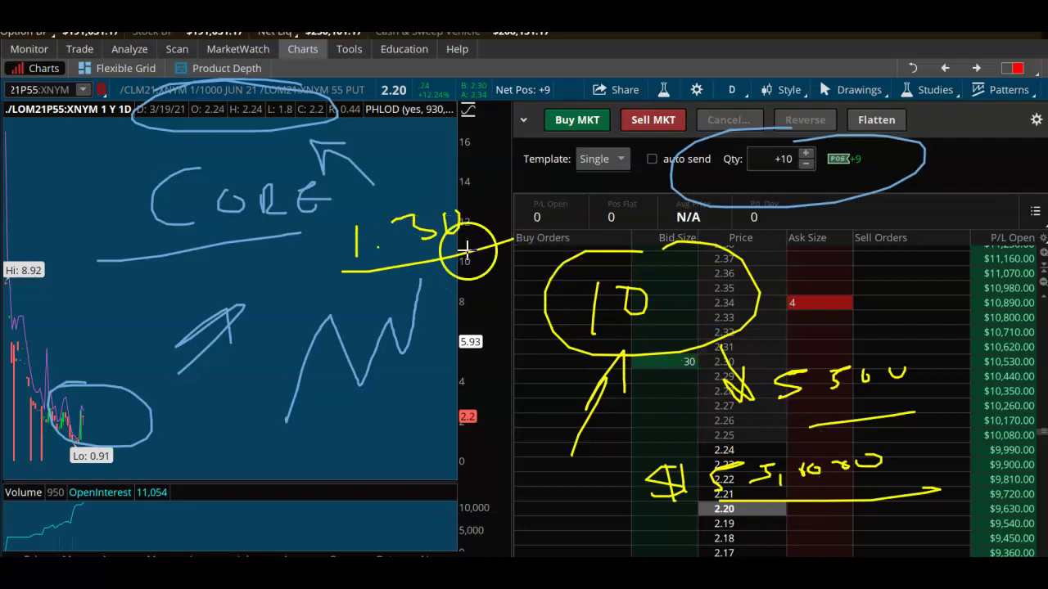
mouse_move(485, 196)
mouse_down()
mouse_move(271, 225)
mouse_move(308, 332)
mouse_move(463, 327)
mouse_move(497, 307)
mouse_up()
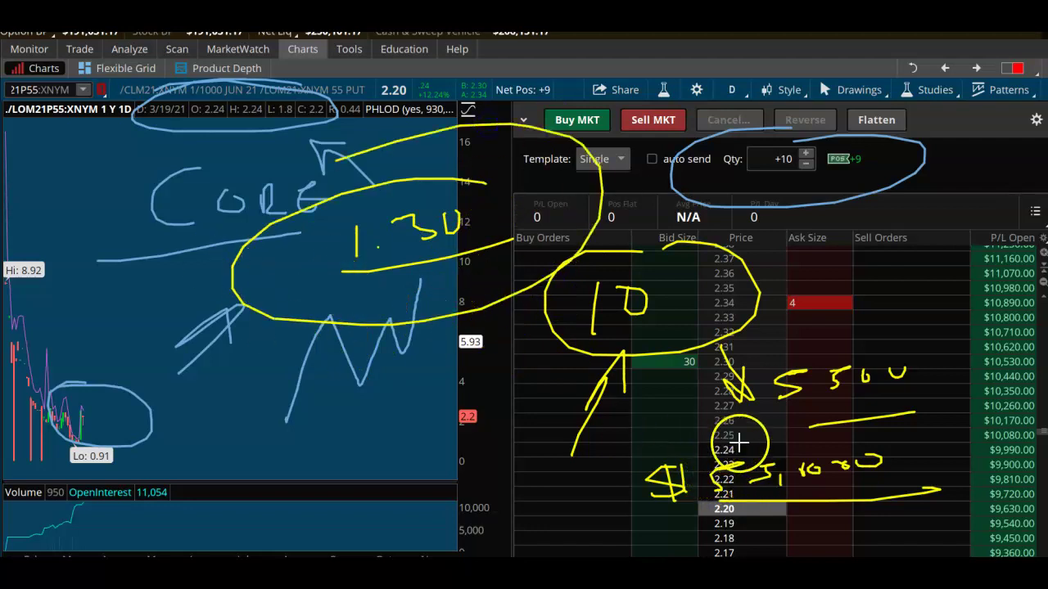
Step: Clear all freehand notes and close the Active Trader ladder so the chart widens
click(897, 178)
key(Escape)
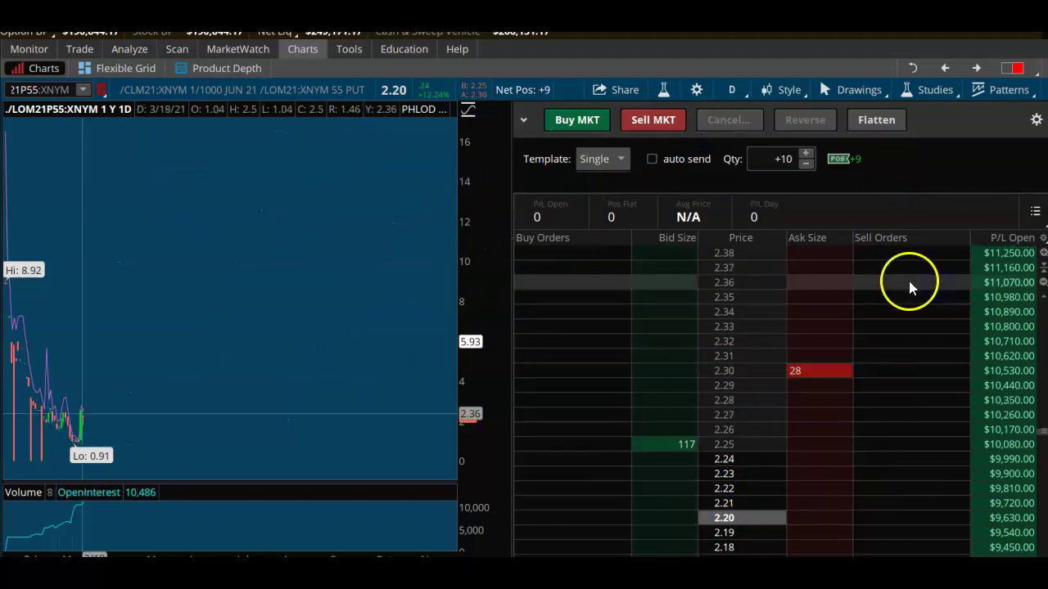
click(1025, 246)
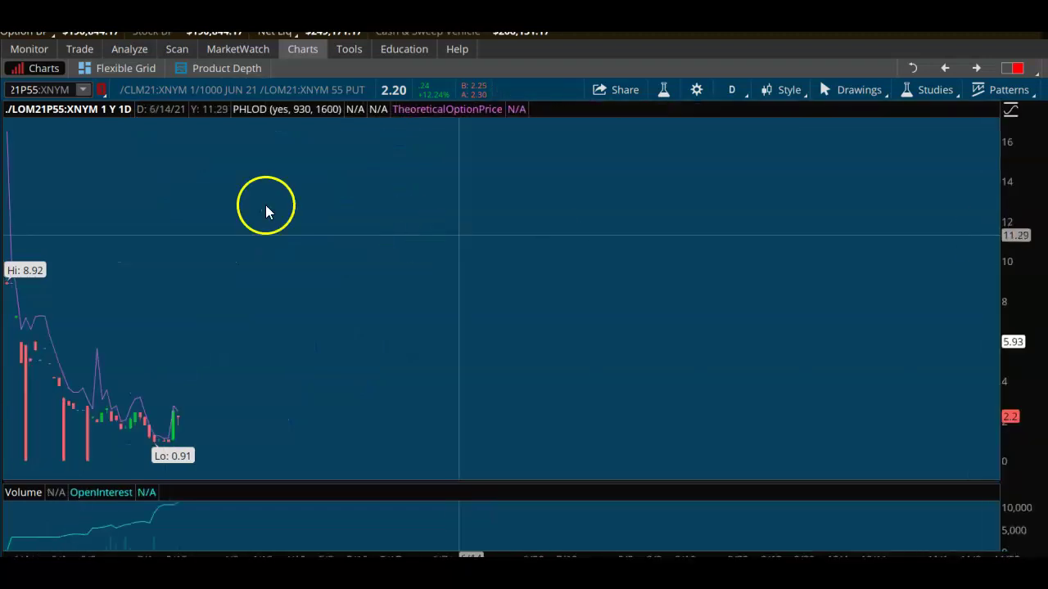
Step: Load the /CL crude oil futures chart by entering /CL as the symbol
click(62, 96)
text(/CL)
key(Return)
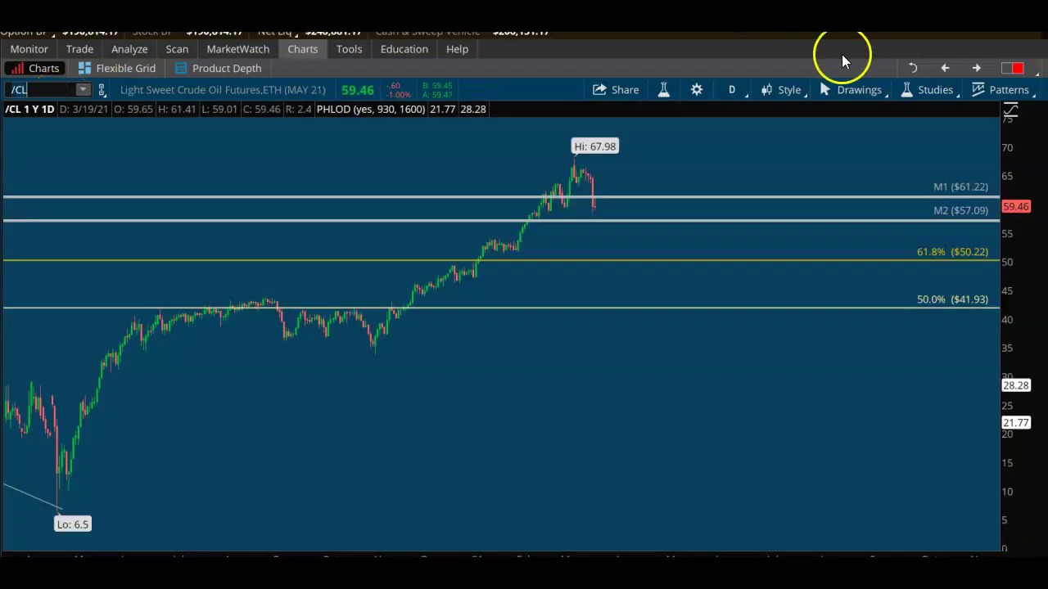
Step: Zoom into the recent highs and draw a grey rectangle zone near 54 below M2
click(731, 90)
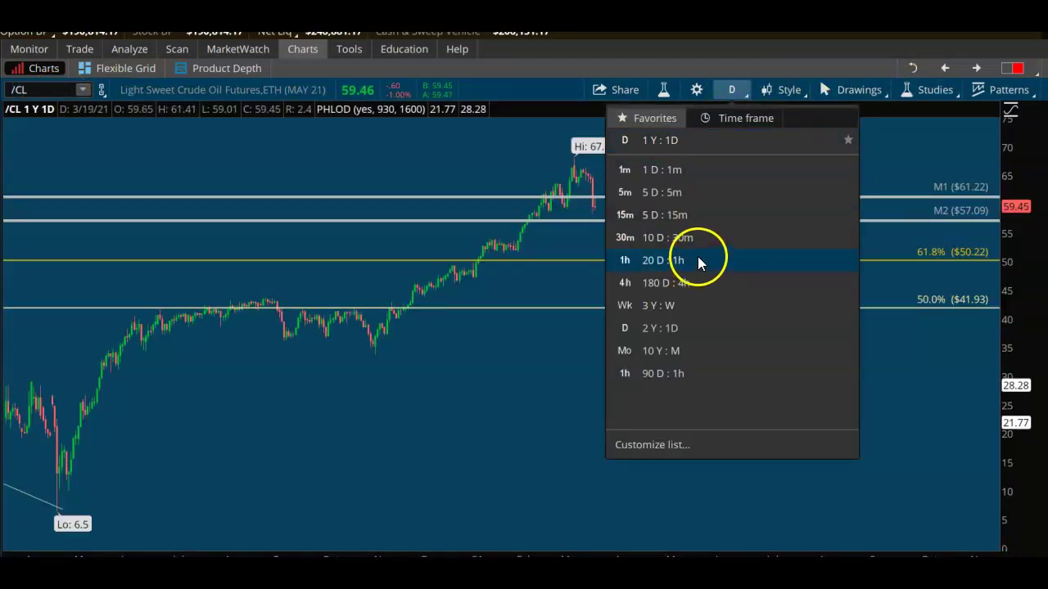
click(858, 232)
drag(411, 168, 741, 254)
right_click(654, 309)
click(644, 319)
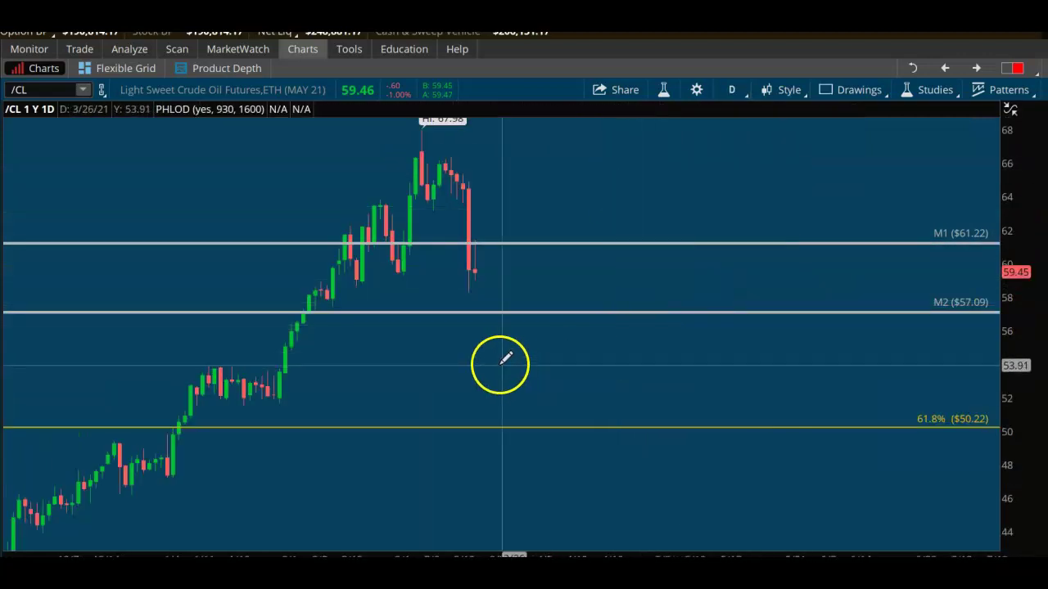
click(308, 363)
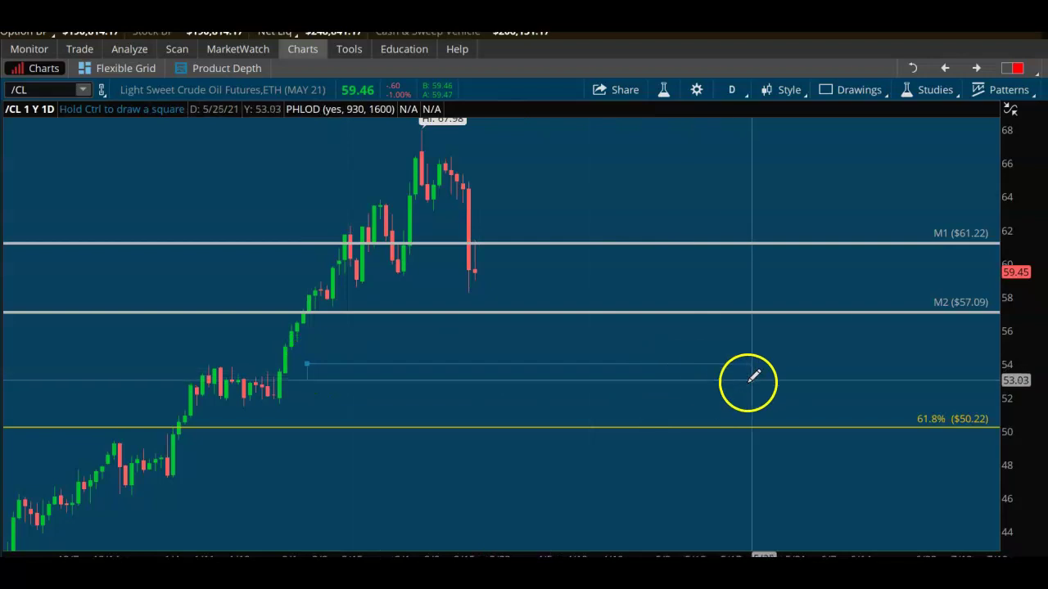
click(754, 341)
Step: Switch the chart to 5 D : 15m
right_click(717, 138)
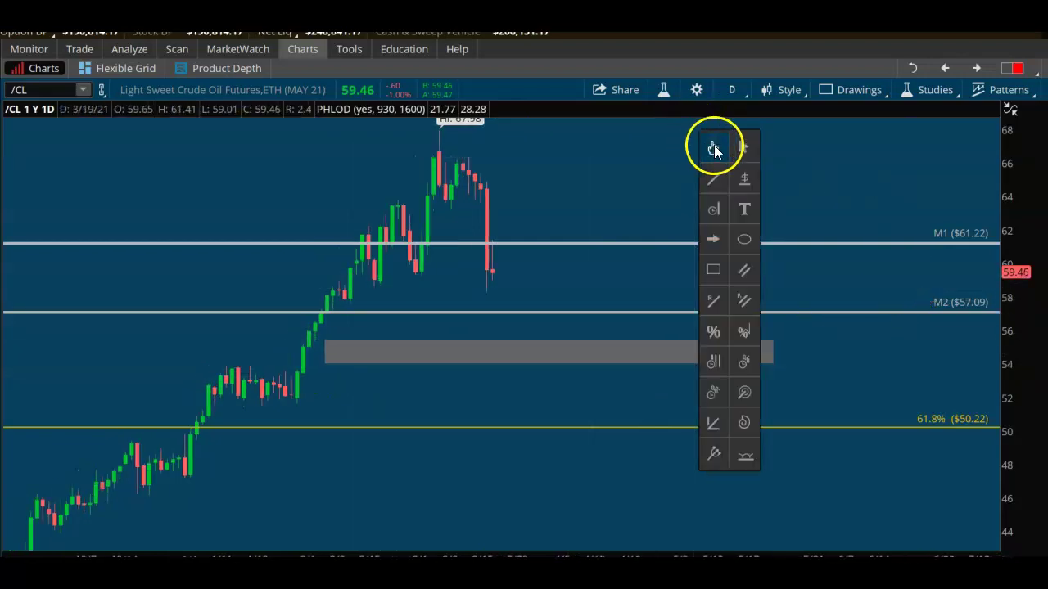
click(733, 90)
click(645, 216)
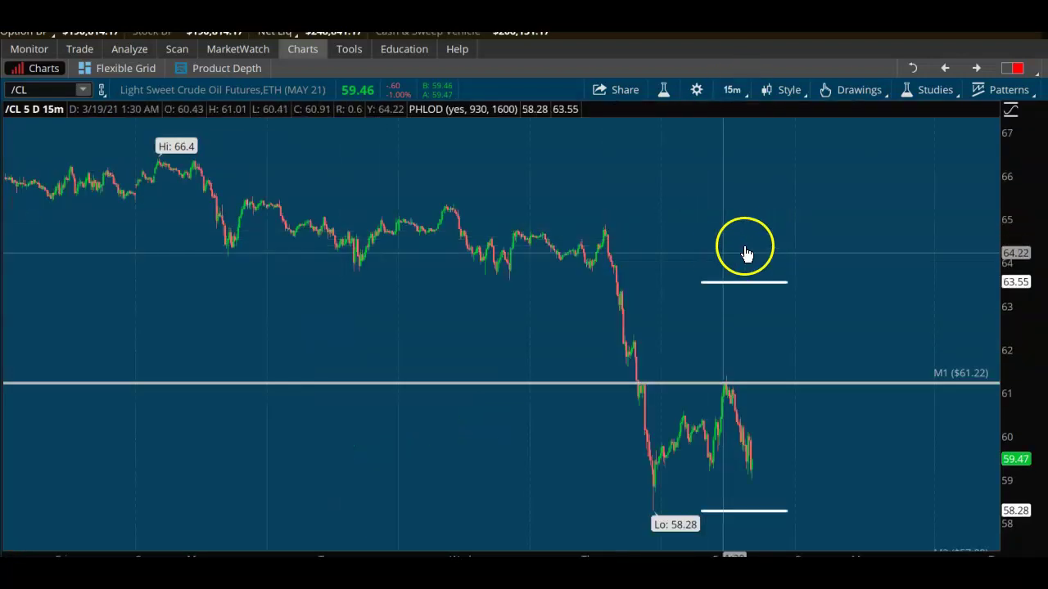
Step: Zoom onto the drop and rebound, then arrow the 58.28 low and both M1 ($61.22) touches
mouse_move(983, 244)
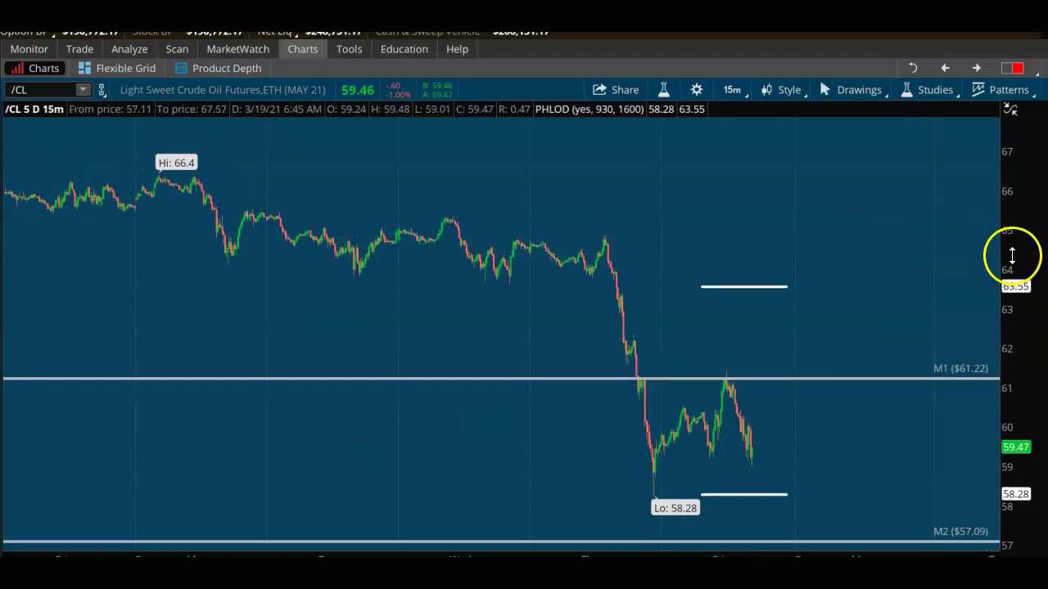
drag(327, 362, 931, 552)
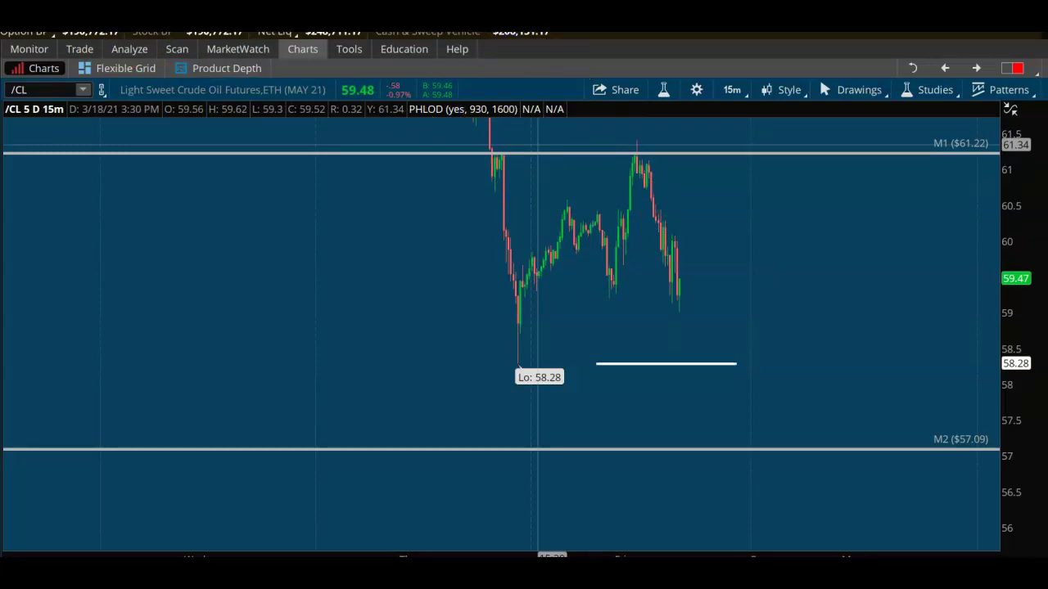
drag(302, 332, 489, 334)
drag(356, 189, 540, 175)
drag(1016, 194, 687, 160)
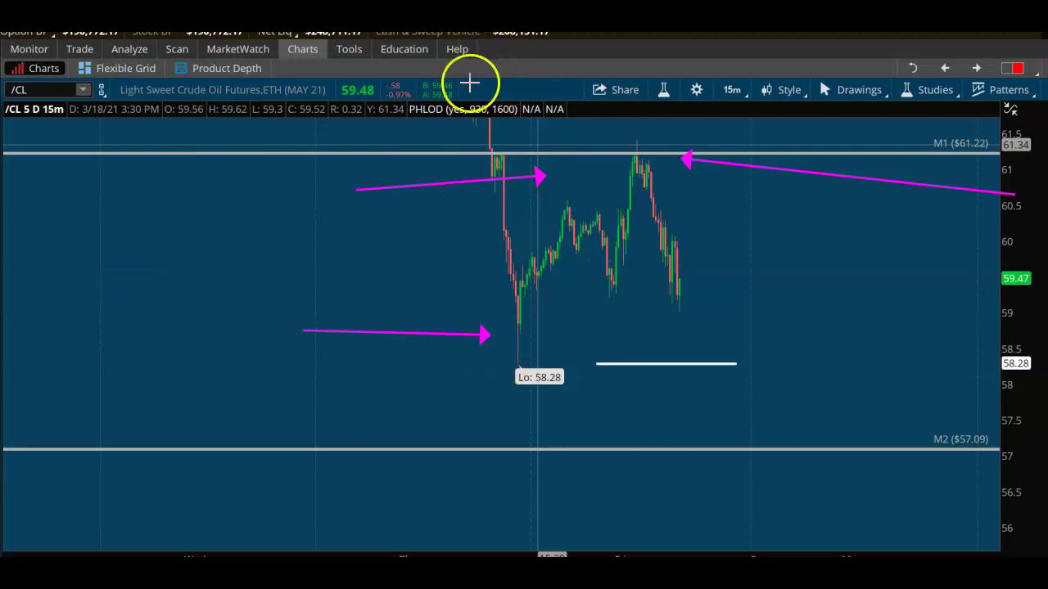
Step: Write a circled 1 with CORE on the left and a circled 3 over an N on the right
drag(106, 169, 108, 170)
drag(177, 167, 176, 214)
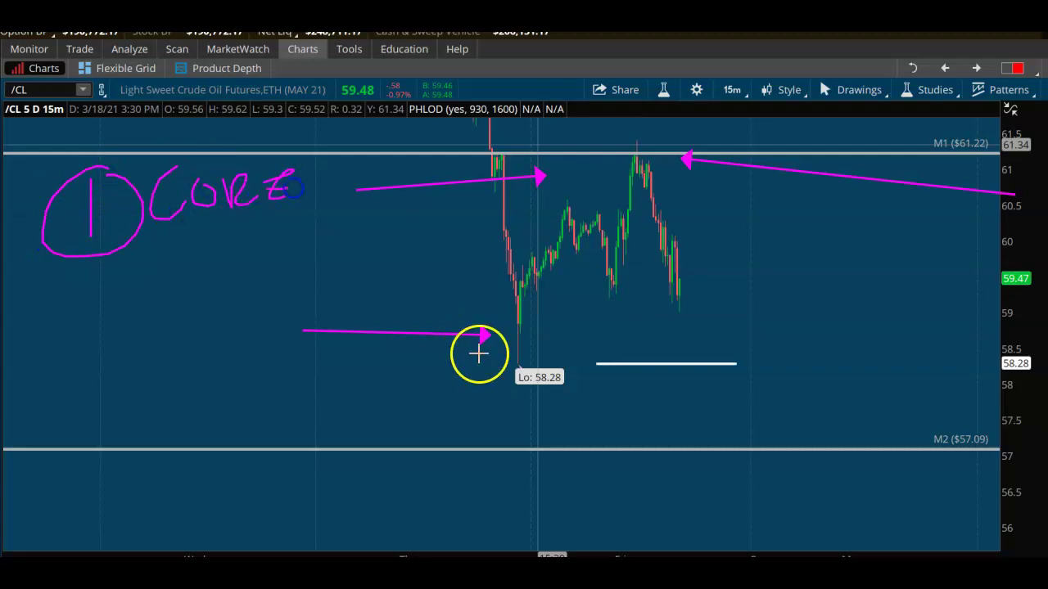
mouse_move(790, 263)
mouse_down()
mouse_move(800, 244)
mouse_move(861, 283)
mouse_move(802, 211)
mouse_up()
drag(822, 368, 812, 389)
Step: Underline the amount below the N, arrow from the 58.28 low up, then clear the pink notes
drag(762, 423, 834, 427)
mouse_move(772, 445)
mouse_down()
mouse_move(843, 445)
mouse_move(843, 423)
mouse_up()
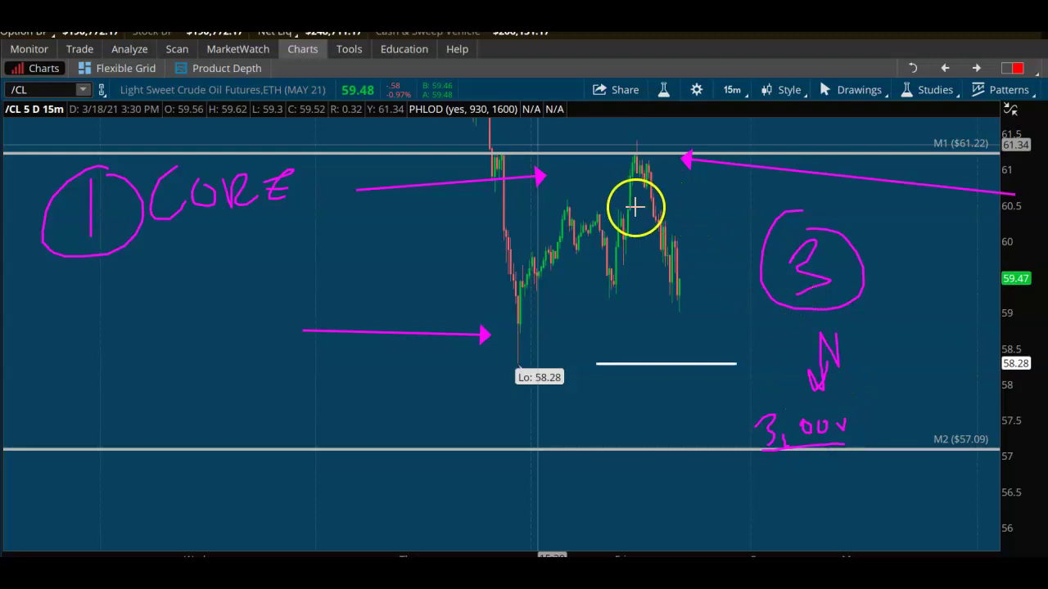
mouse_move(534, 357)
mouse_down()
mouse_move(615, 214)
mouse_move(632, 239)
mouse_up()
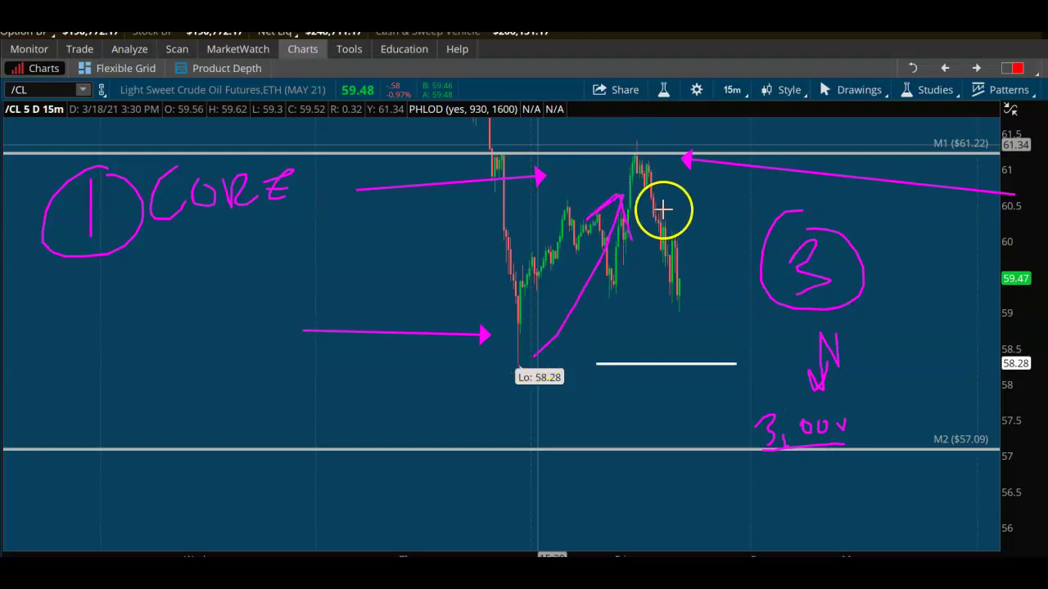
key(Escape)
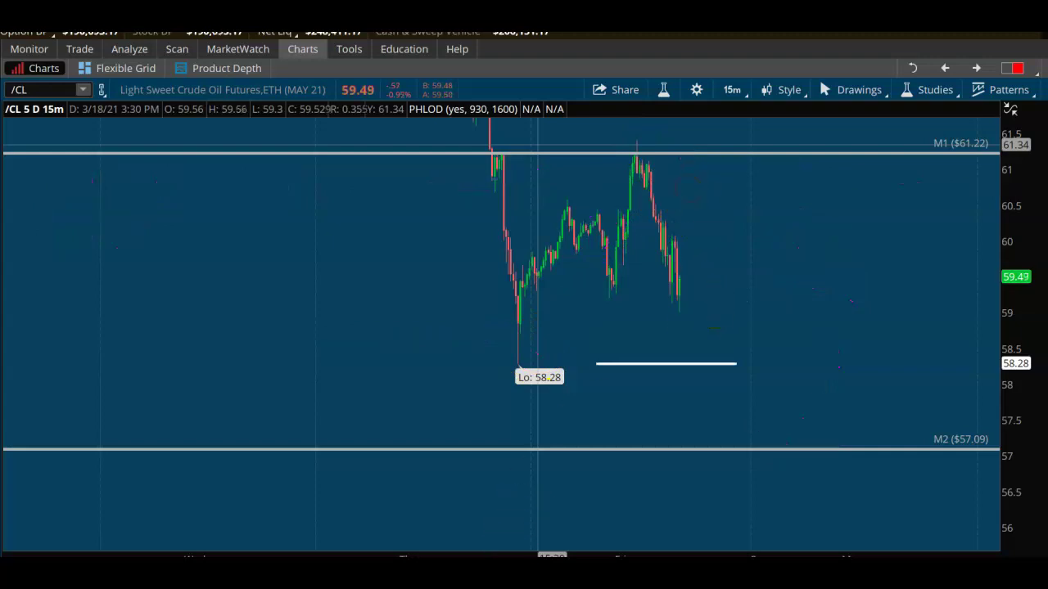
Step: Bring up the fills screenshot in Photos, then circle and underline the fill row with an upward arrow
key(alt+Tab)
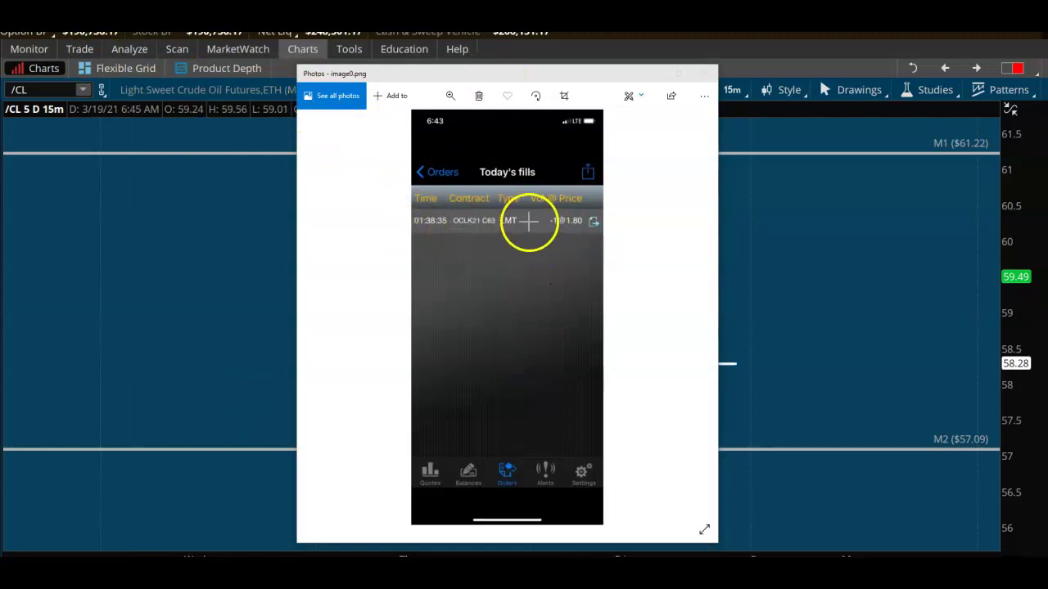
mouse_move(606, 191)
mouse_down()
mouse_move(629, 197)
mouse_move(367, 175)
mouse_up()
drag(434, 243, 480, 238)
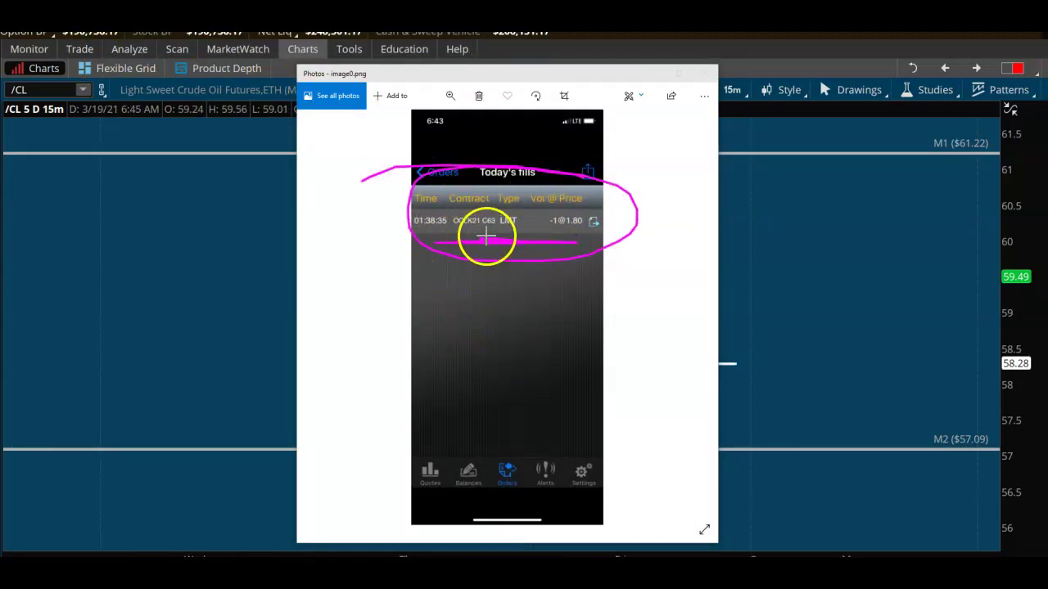
mouse_move(456, 354)
mouse_down()
mouse_move(463, 265)
mouse_move(481, 286)
mouse_up()
Step: Handwrite an underlined 1.47 beneath the arrow, add a second arrow, and begin 1470 at left
drag(528, 356, 533, 399)
click(538, 398)
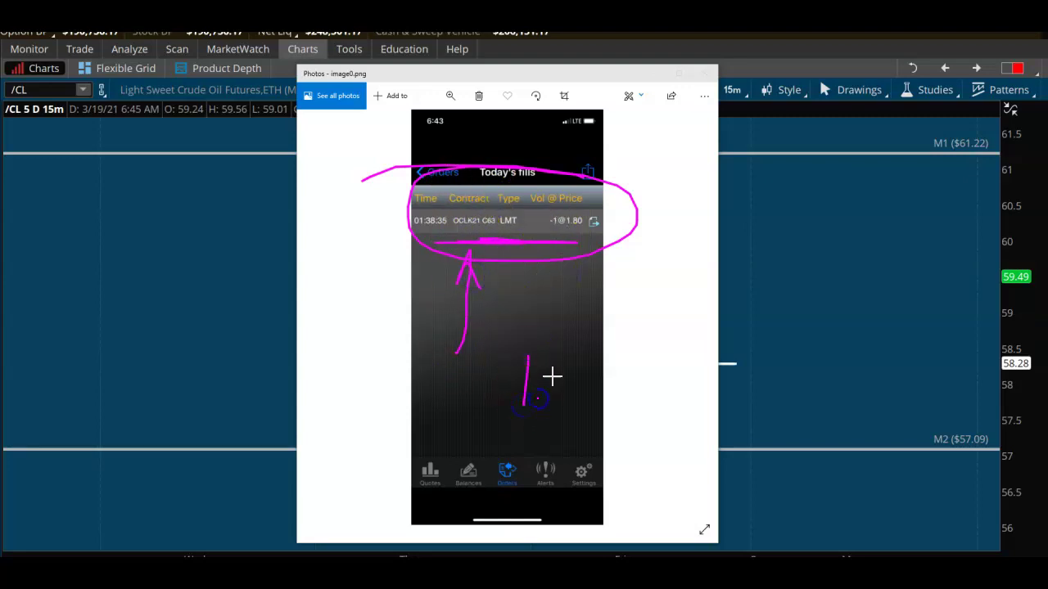
mouse_move(559, 365)
mouse_down()
mouse_move(572, 405)
mouse_move(589, 395)
mouse_up()
drag(532, 416, 592, 407)
mouse_move(578, 332)
mouse_down()
mouse_move(578, 297)
mouse_move(587, 299)
mouse_up()
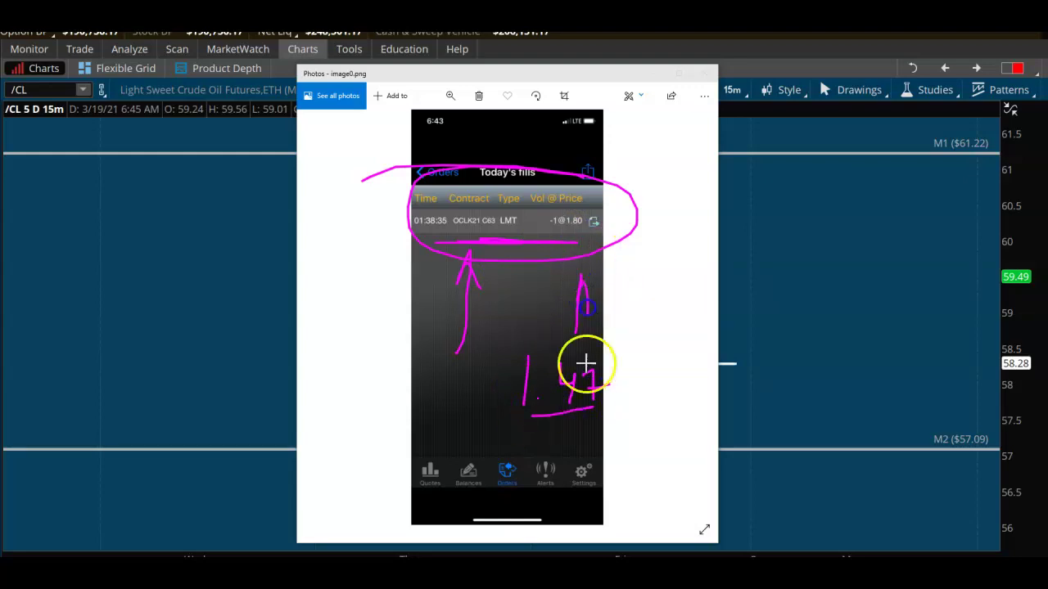
drag(566, 415, 597, 415)
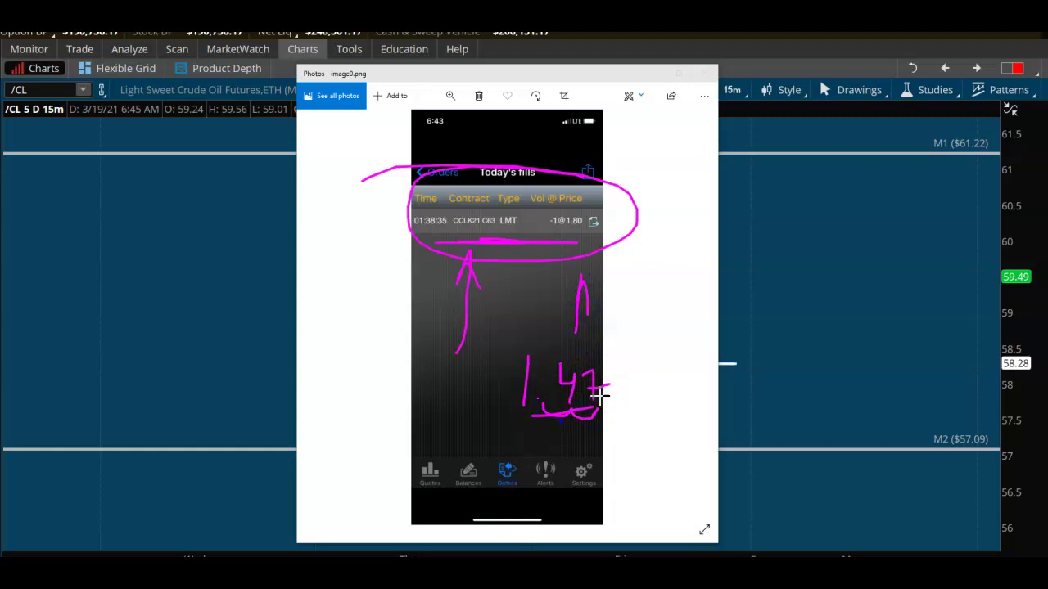
mouse_move(98, 298)
mouse_down()
mouse_move(118, 259)
mouse_move(150, 257)
mouse_move(196, 276)
mouse_move(234, 261)
mouse_move(222, 304)
mouse_move(277, 302)
mouse_up()
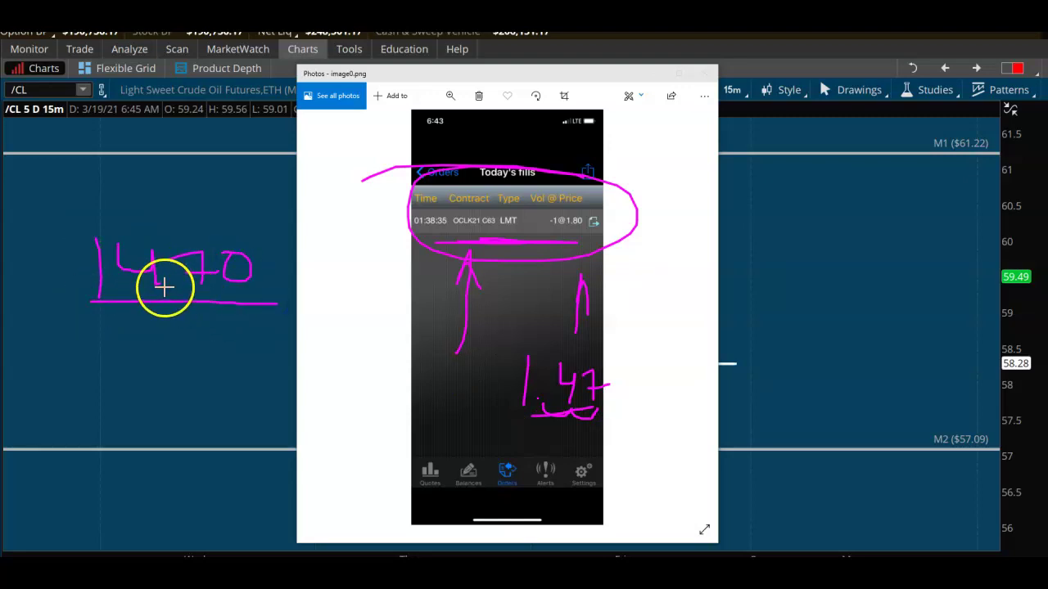
Step: Write an underlined 1000 below the 1470 note and draw a dividing line between them
drag(119, 365, 118, 406)
mouse_move(164, 372)
mouse_down()
mouse_move(155, 393)
mouse_move(171, 375)
mouse_move(197, 399)
mouse_move(195, 378)
mouse_move(222, 401)
mouse_move(219, 375)
mouse_up()
drag(99, 412, 217, 411)
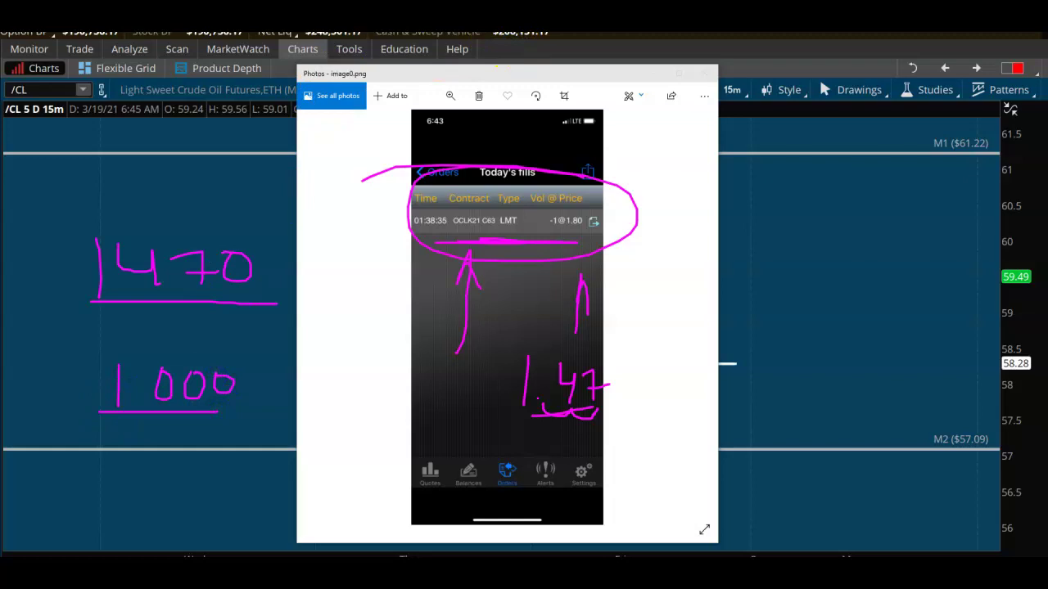
drag(91, 347, 273, 347)
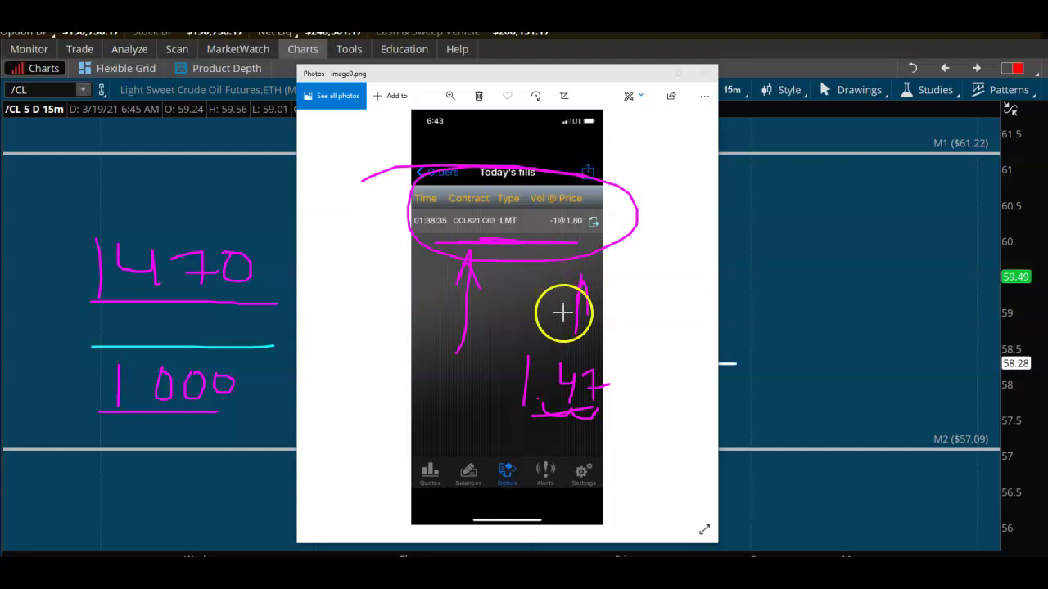
Step: Circle the fill price in cyan and handwrite 1.83 to the right of the photo
drag(608, 211, 680, 220)
drag(790, 210, 789, 278)
click(819, 262)
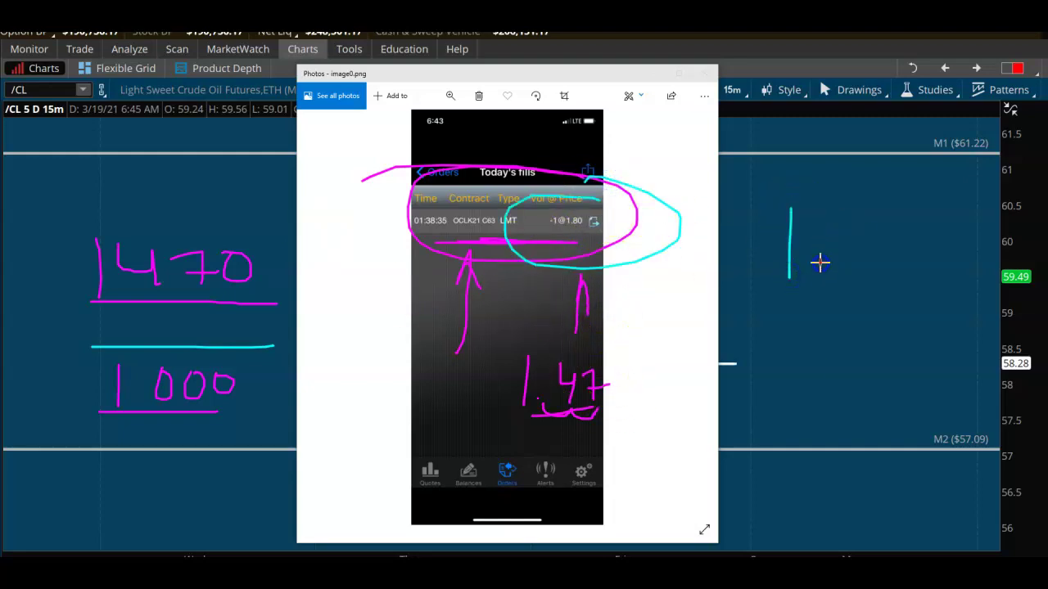
drag(866, 209, 940, 226)
mouse_move(843, 262)
mouse_down()
mouse_move(889, 284)
mouse_move(989, 233)
mouse_up()
Step: Write 180 with an arrow dash and an underlined 300 below the 1.83 note
drag(789, 381, 786, 434)
mouse_move(827, 381)
mouse_down()
mouse_move(833, 393)
mouse_move(871, 398)
mouse_move(929, 383)
mouse_up()
drag(814, 434, 853, 432)
mouse_move(927, 369)
mouse_down()
mouse_move(948, 382)
mouse_move(932, 399)
mouse_up()
mouse_move(784, 496)
mouse_down()
mouse_move(819, 510)
mouse_move(856, 491)
mouse_move(819, 527)
mouse_move(904, 514)
mouse_up()
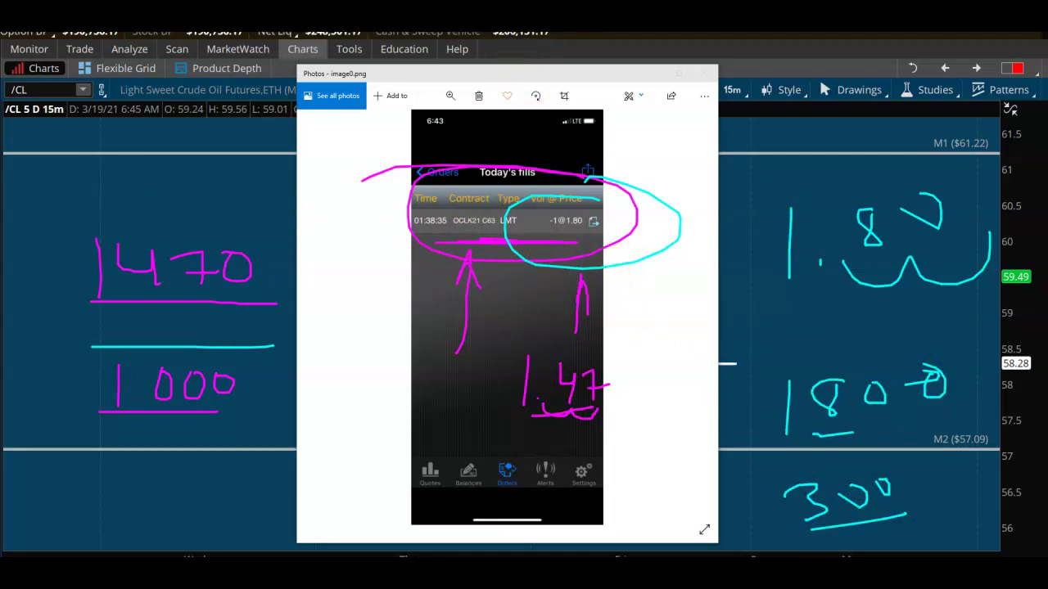
Step: Write an underlined yellow CURR at top left, then clear all notes and close the screenshot
mouse_move(76, 134)
mouse_down()
mouse_move(73, 158)
mouse_move(145, 141)
mouse_move(177, 147)
mouse_up()
drag(61, 168, 192, 150)
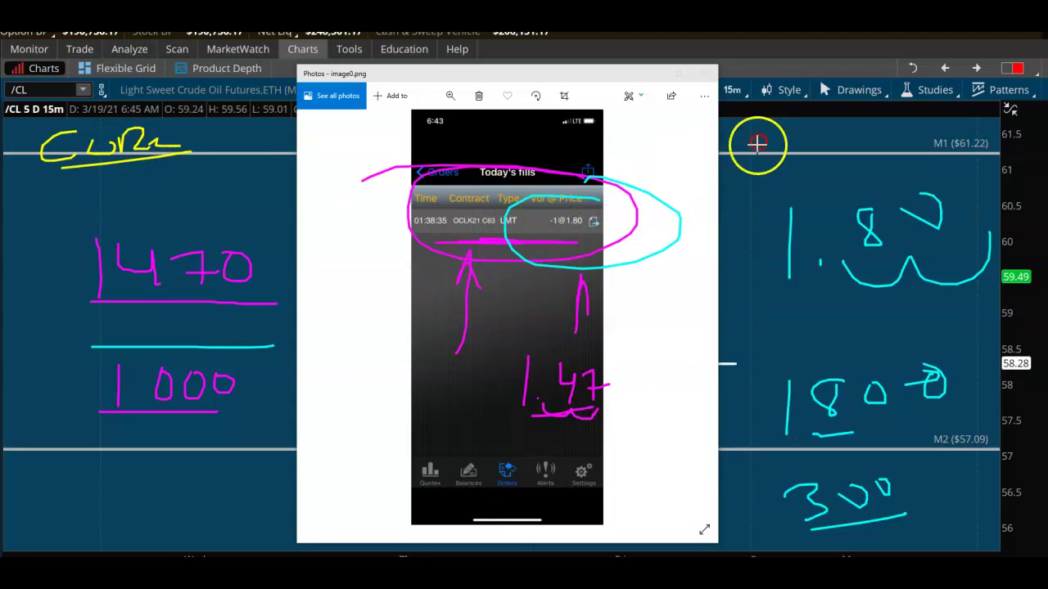
right_click(779, 250)
click(704, 73)
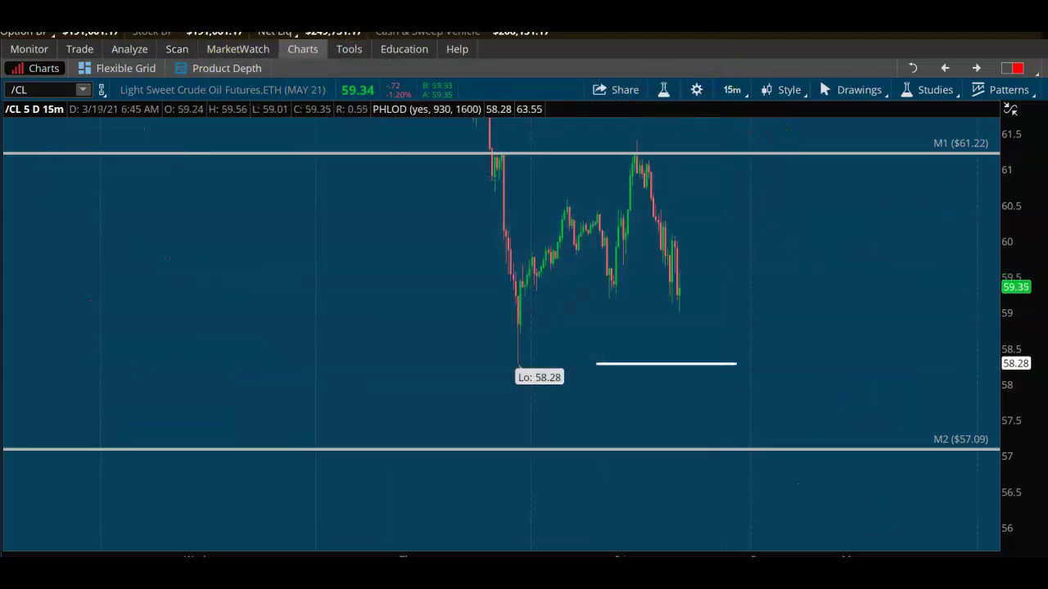
click(509, 49)
mouse_move(711, 221)
mouse_down()
mouse_move(838, 503)
mouse_move(868, 482)
mouse_up()
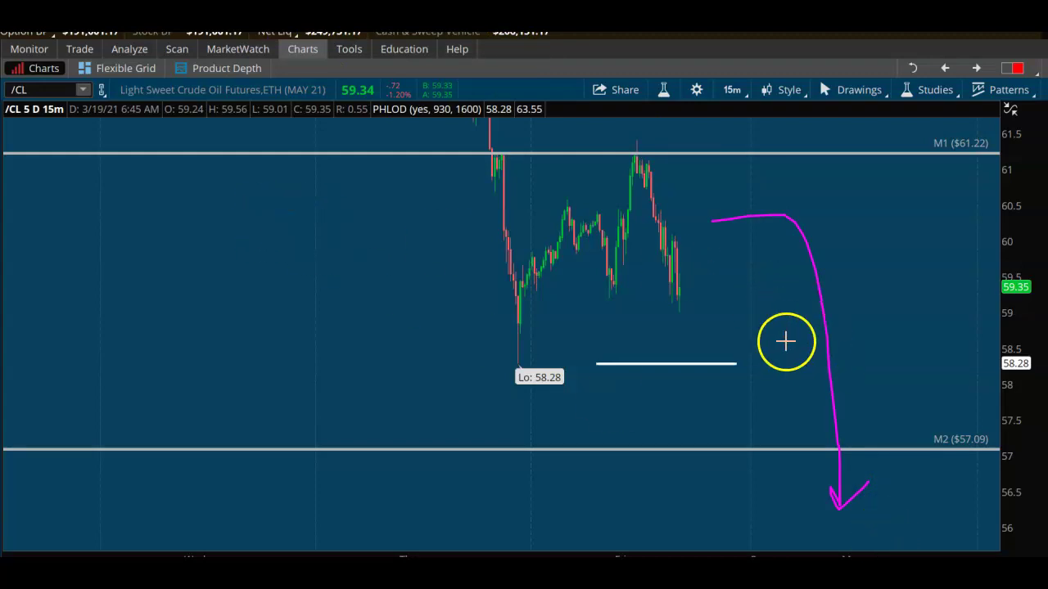
mouse_move(677, 303)
mouse_down()
mouse_move(690, 335)
mouse_move(763, 370)
mouse_move(779, 226)
mouse_up()
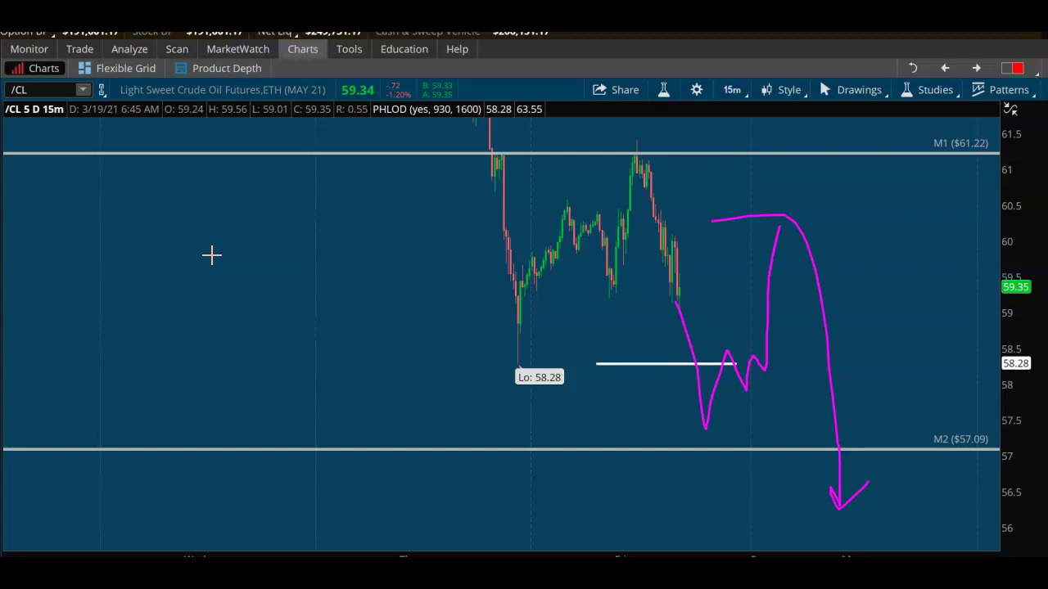
click(212, 254)
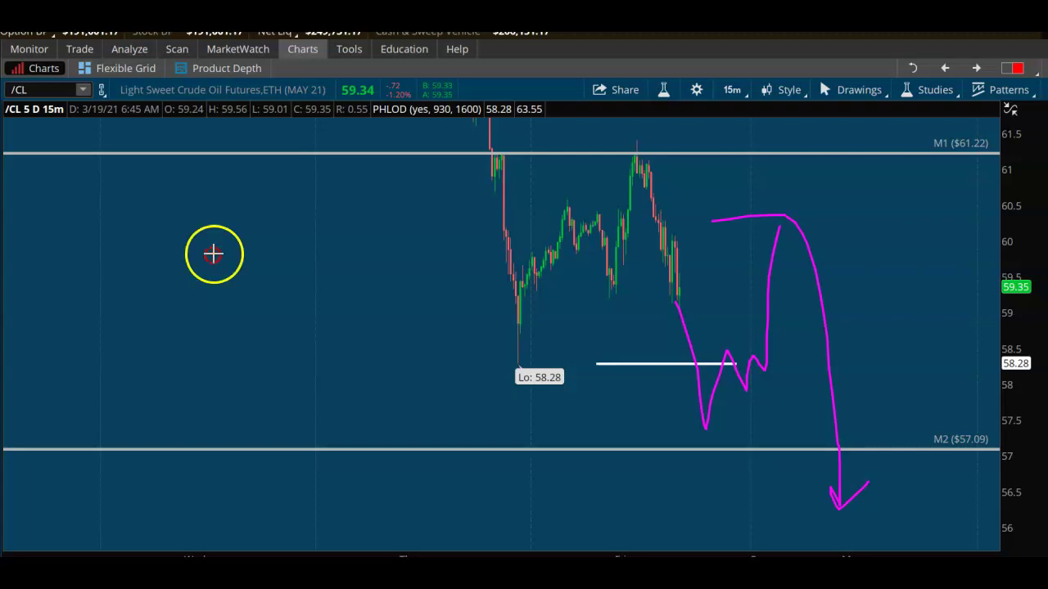
key(Escape)
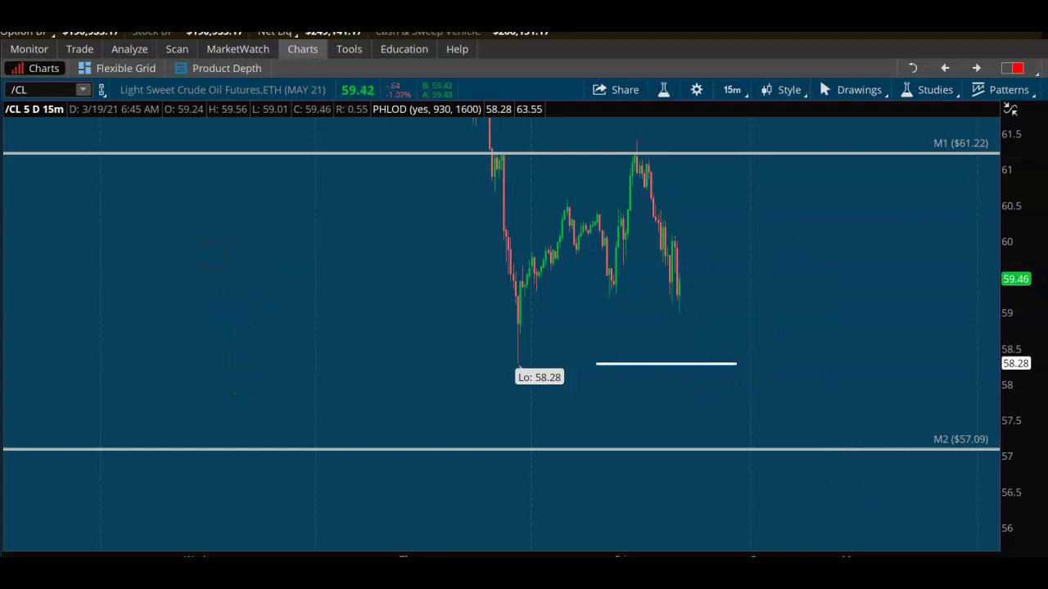
Step: Switch to the StockAbility page in Chrome and scroll to the Fast Futures Options section
key(alt+Tab)
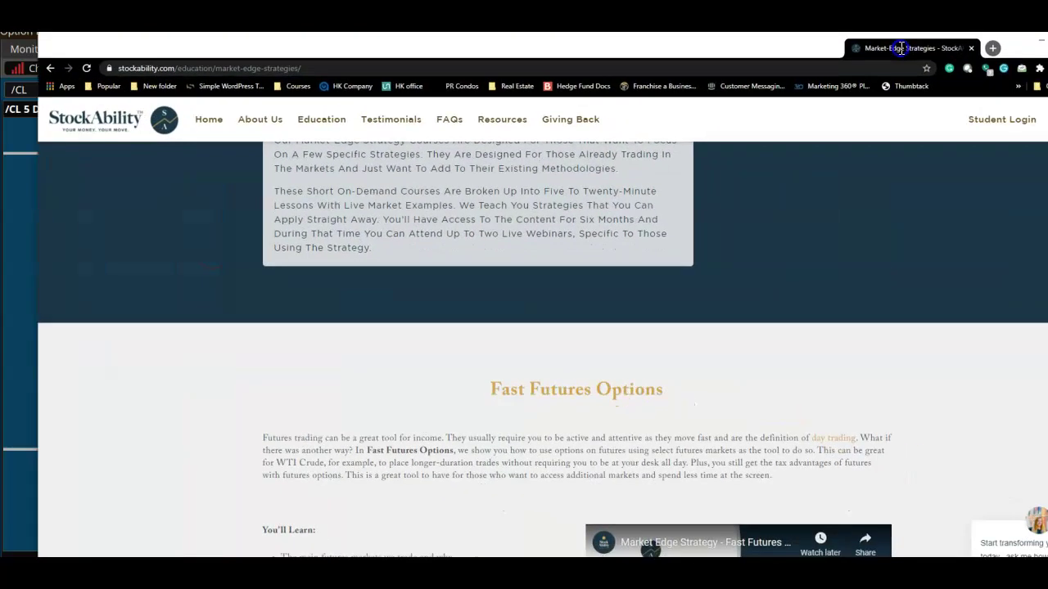
scroll(697, 194, up, 1)
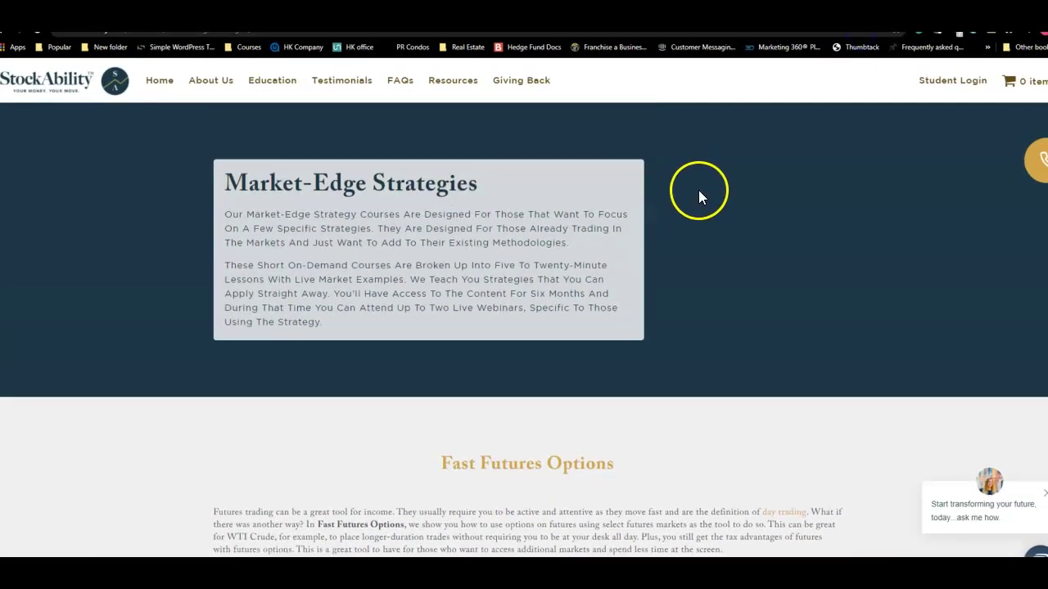
mouse_move(288, 89)
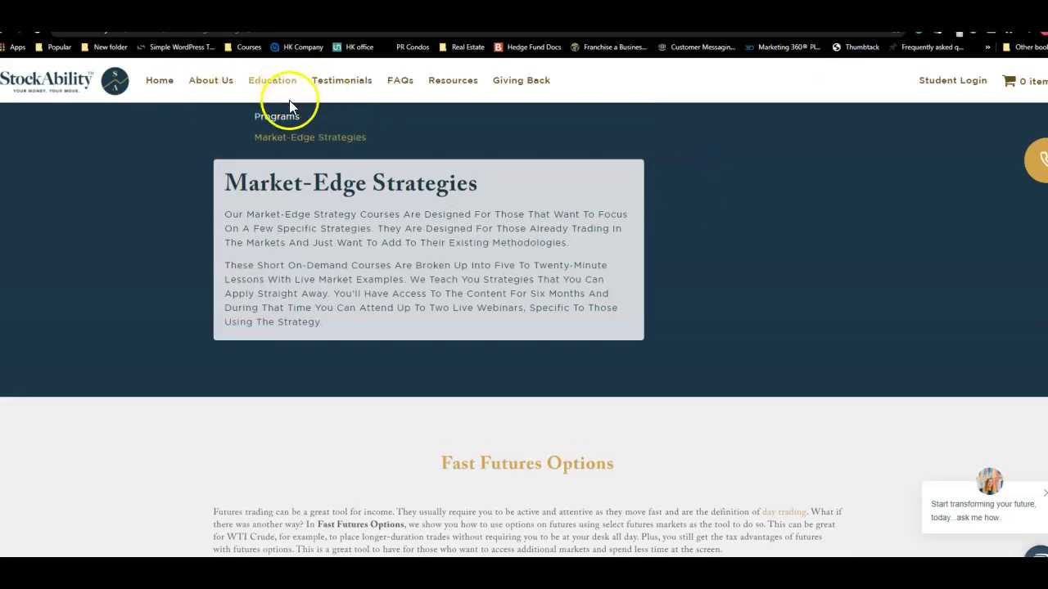
scroll(506, 268, down, 3)
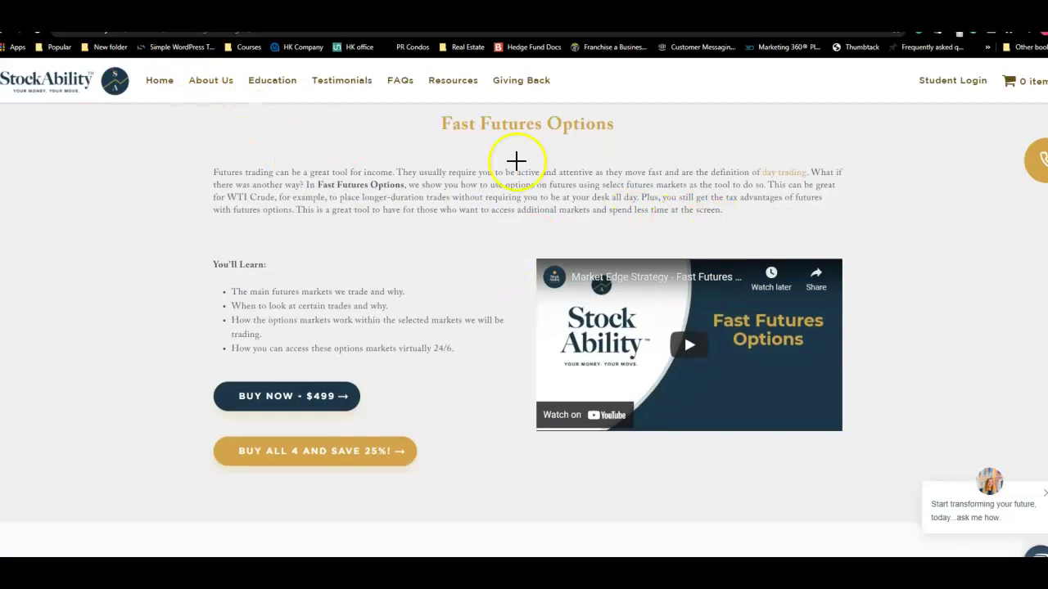
Step: Circle the Fast Futures Options heading in yellow, arrow the course video, then clear the drawings
mouse_move(617, 115)
mouse_down()
mouse_move(384, 131)
mouse_move(596, 110)
mouse_up()
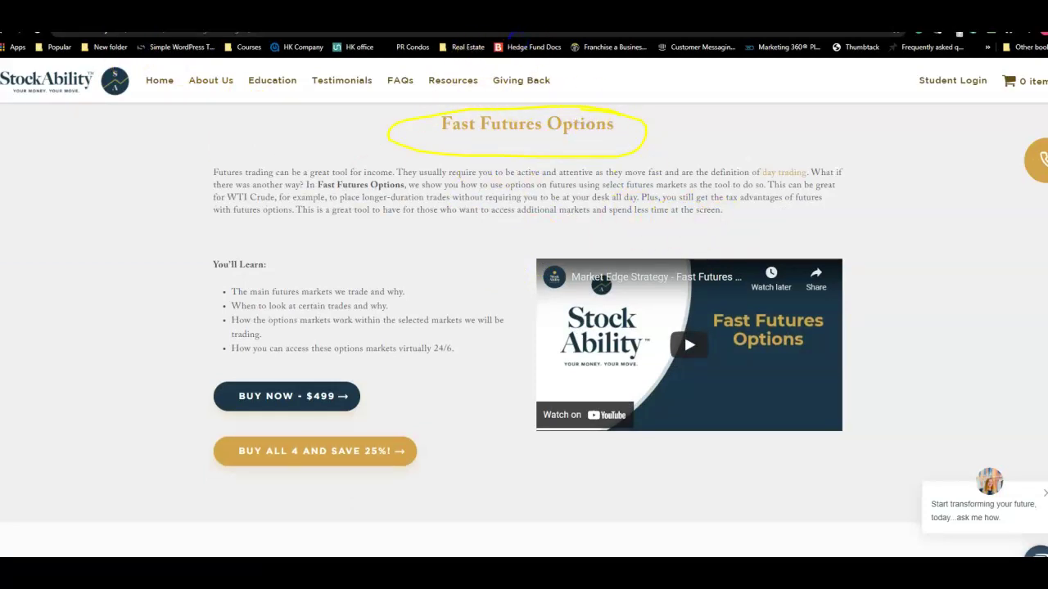
mouse_move(631, 112)
mouse_down()
mouse_move(484, 152)
mouse_move(639, 100)
mouse_up()
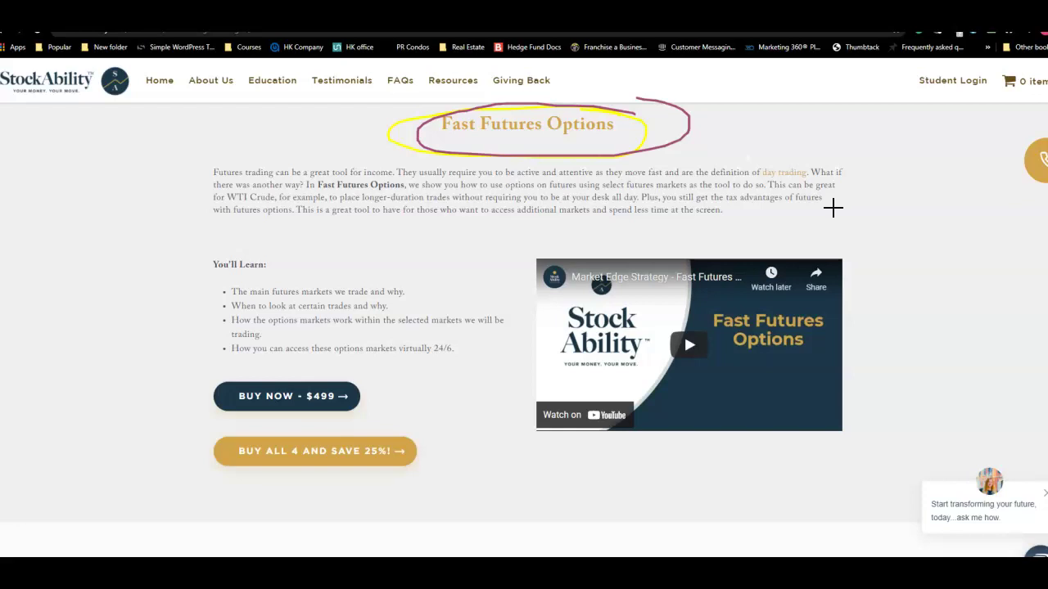
mouse_move(958, 183)
mouse_down()
mouse_move(902, 258)
mouse_move(914, 253)
mouse_up()
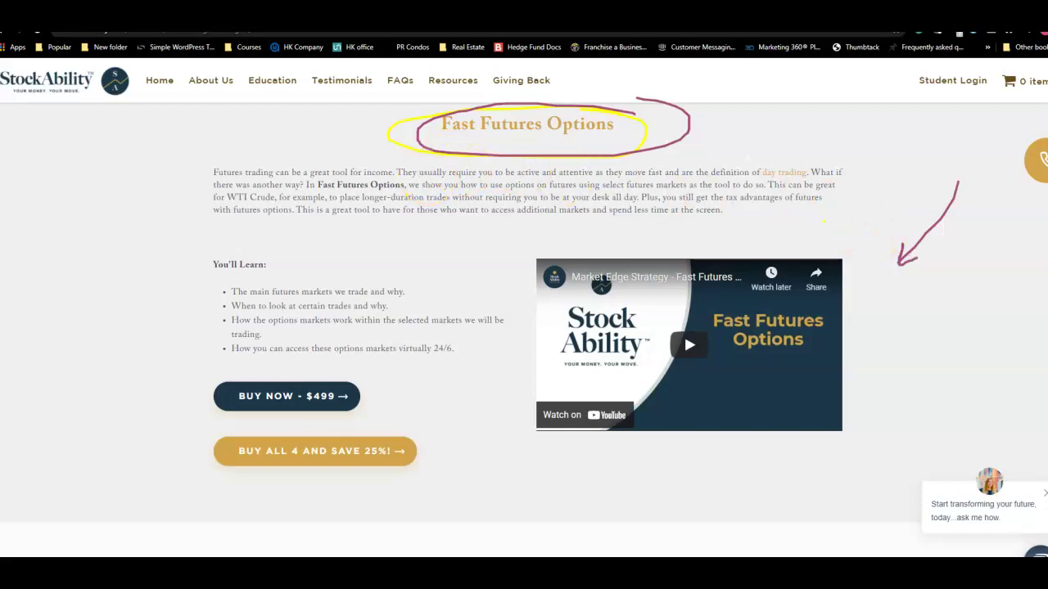
key(Escape)
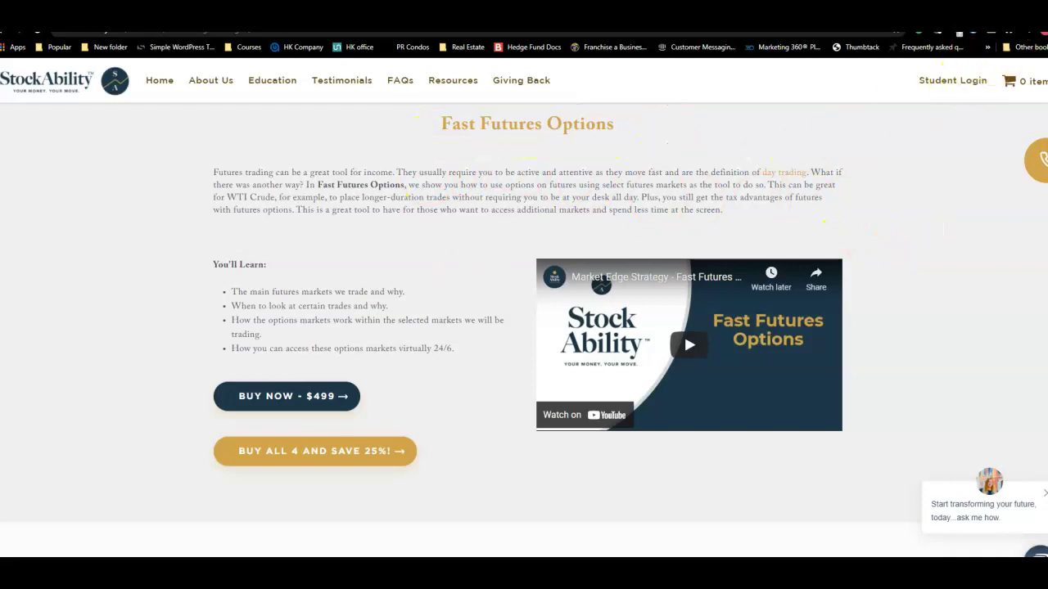